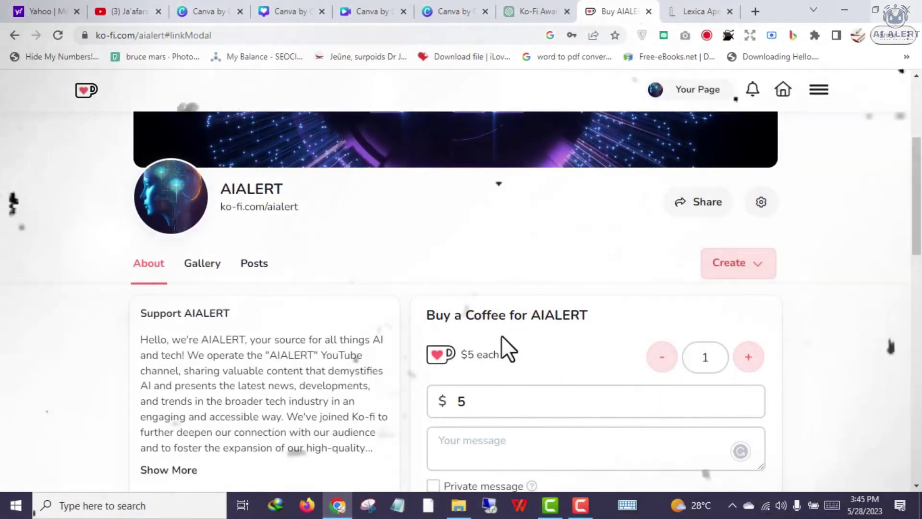
Scroll through the Lexica image gallery
scroll(502, 336, "down", 1)
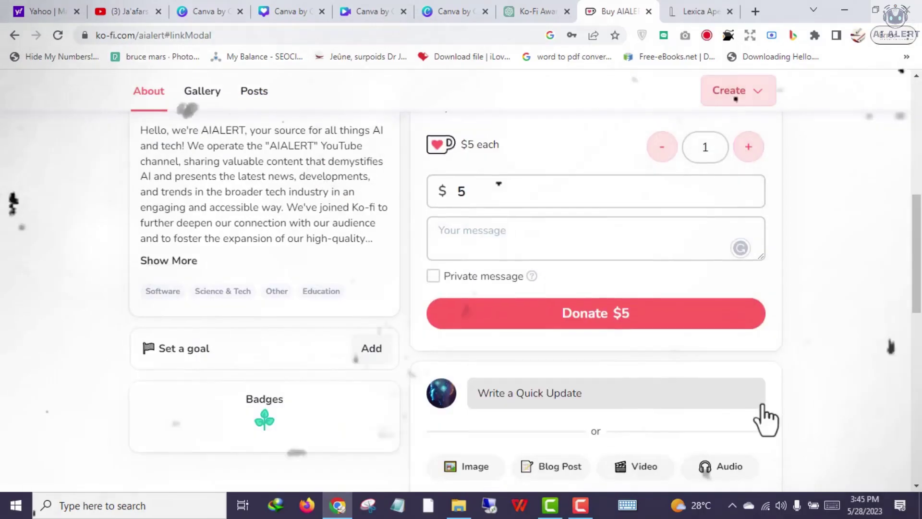
scroll(764, 416, "up", 4)
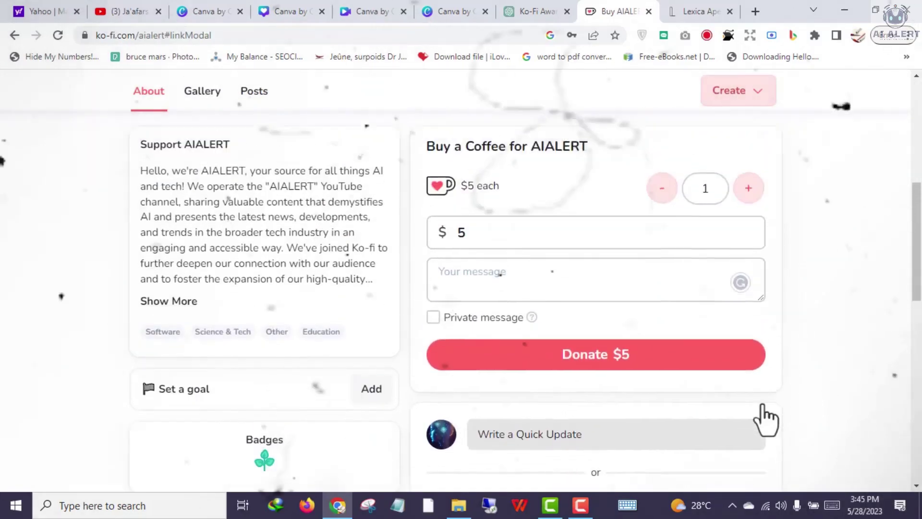
scroll(763, 403, "down", 3)
scroll(764, 404, "down", 1)
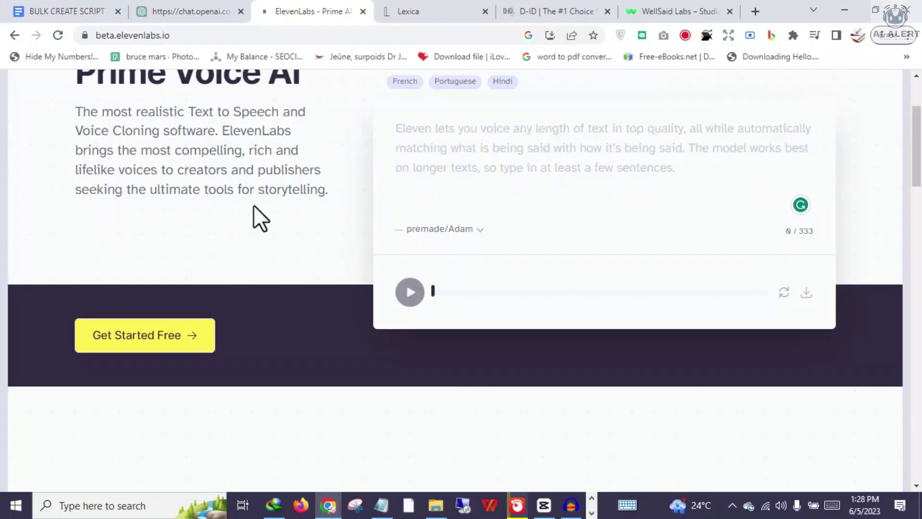
scroll(532, 379, "down", 5)
scroll(527, 370, "up", 6)
left_click(395, 2)
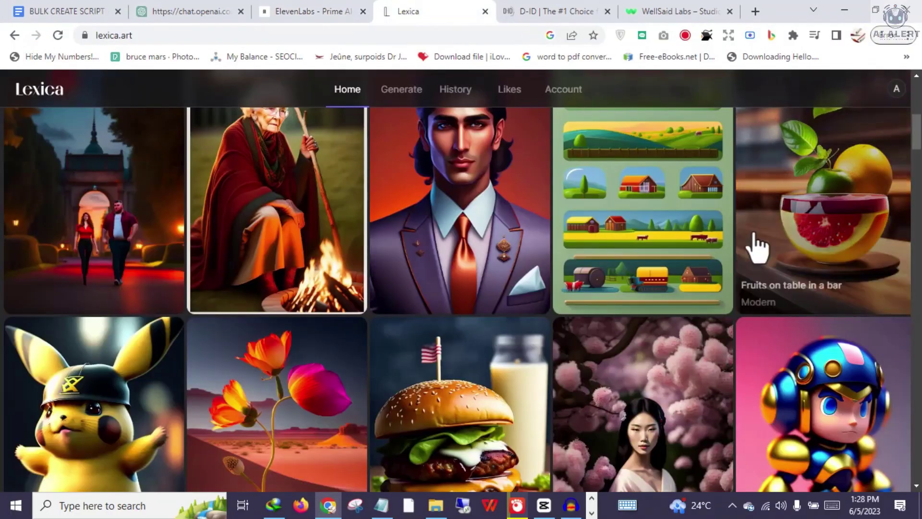
scroll(769, 279, "up", 3)
scroll(717, 316, "down", 6)
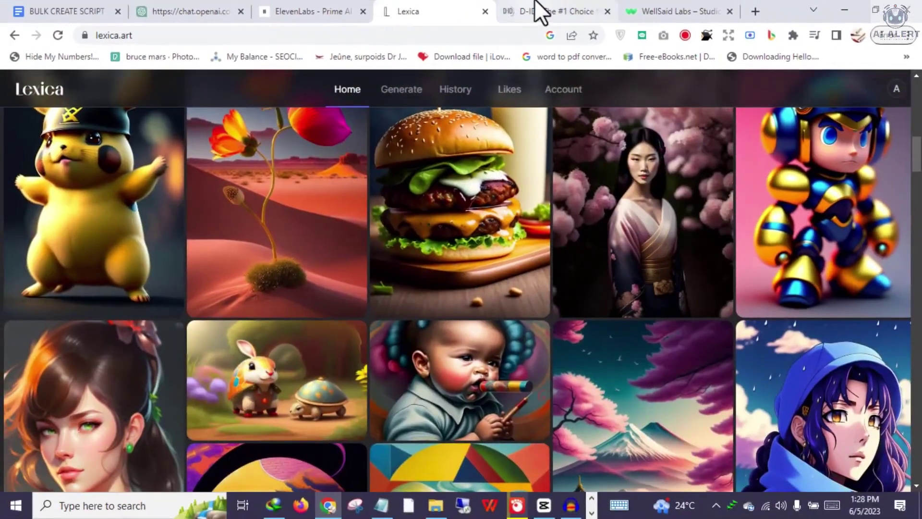
Browse down and back up the D-ID homepage
left_click(543, 12)
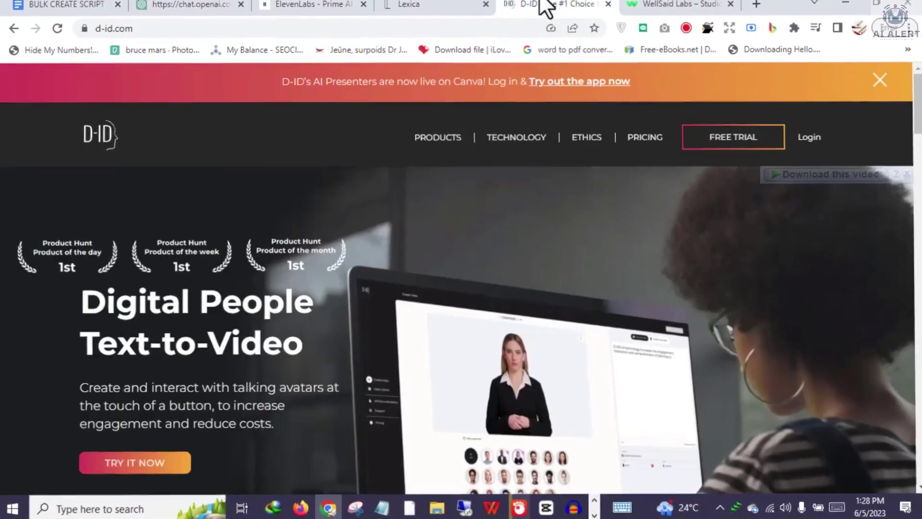
scroll(819, 195, "down", 2)
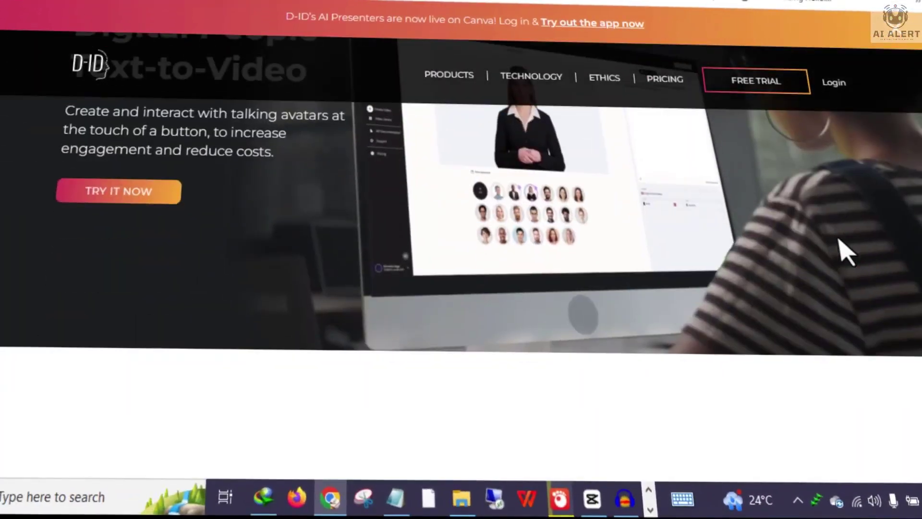
scroll(845, 253, "down", 10)
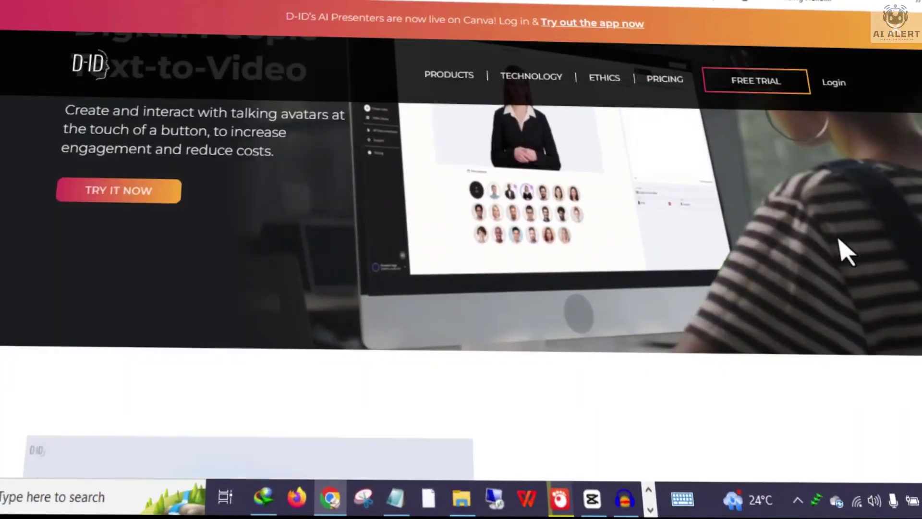
scroll(845, 252, "down", 6)
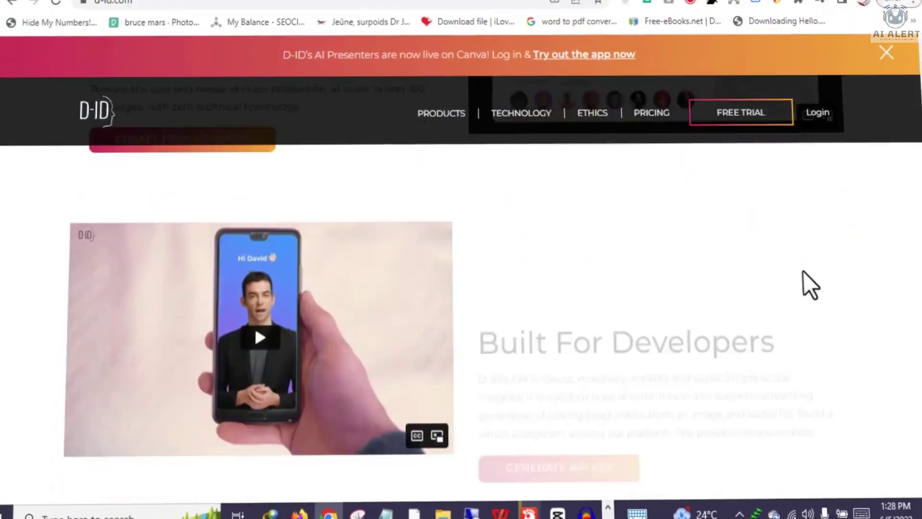
scroll(791, 298, "up", 3)
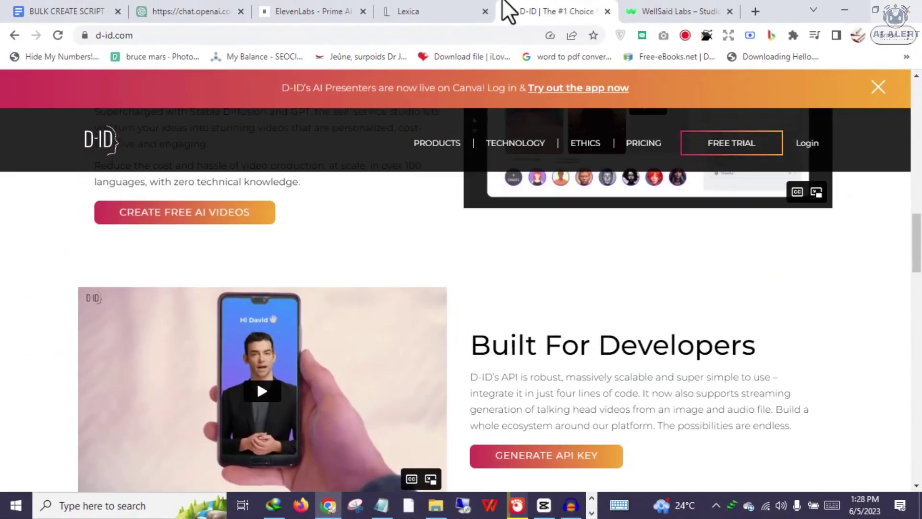
Glance back at Lexica and the ElevenLabs Prime Voice AI page before reaching ChatGPT
left_click(423, 12)
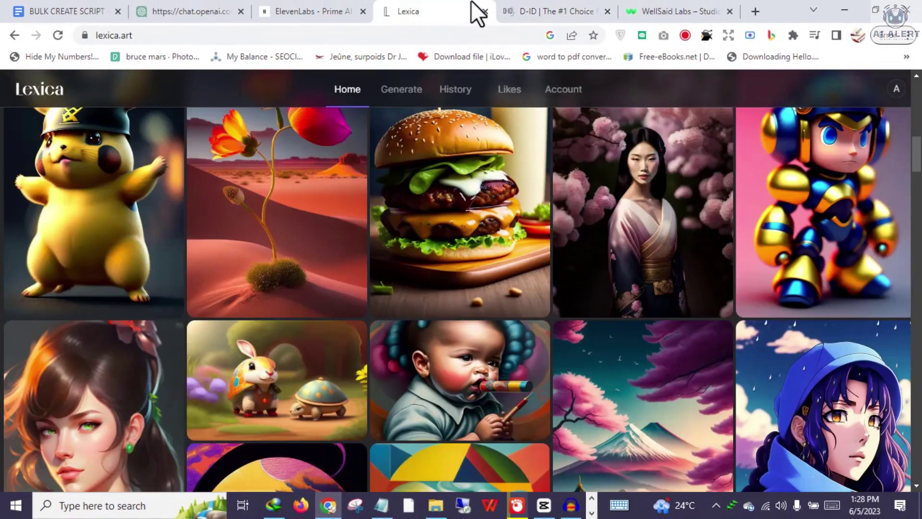
left_click(336, 11)
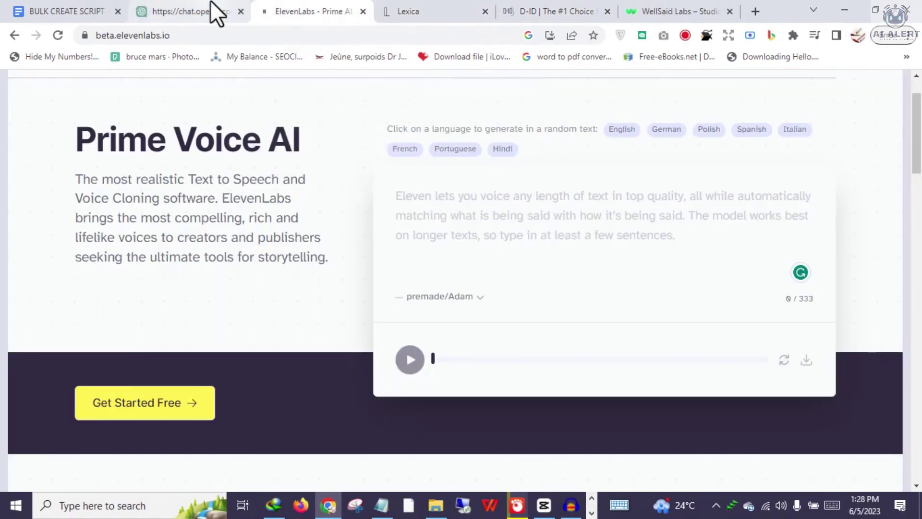
left_click(211, 10)
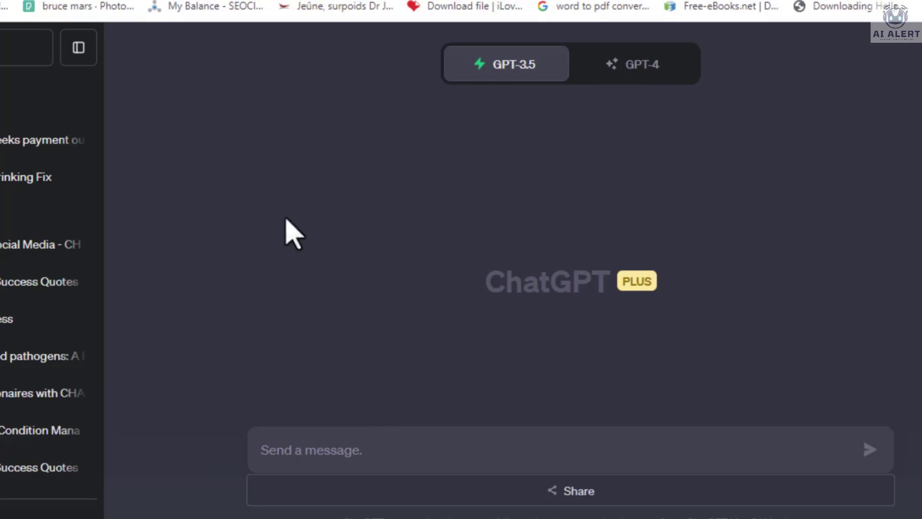
Paste and send the prompt asking for quotes from Musk, Obama, Gandhi, Einstein and Mandela
right_click(340, 450)
left_click(385, 288)
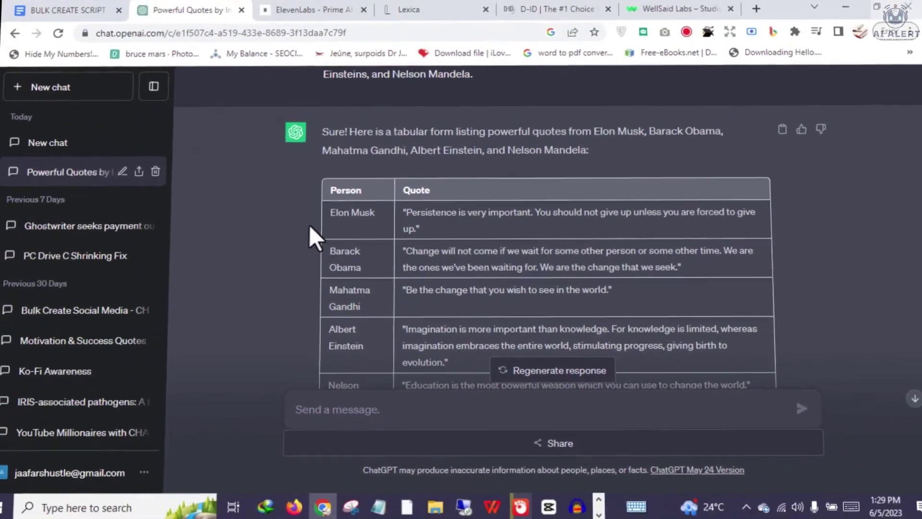
scroll(384, 231, "up", 1)
left_click(418, 11)
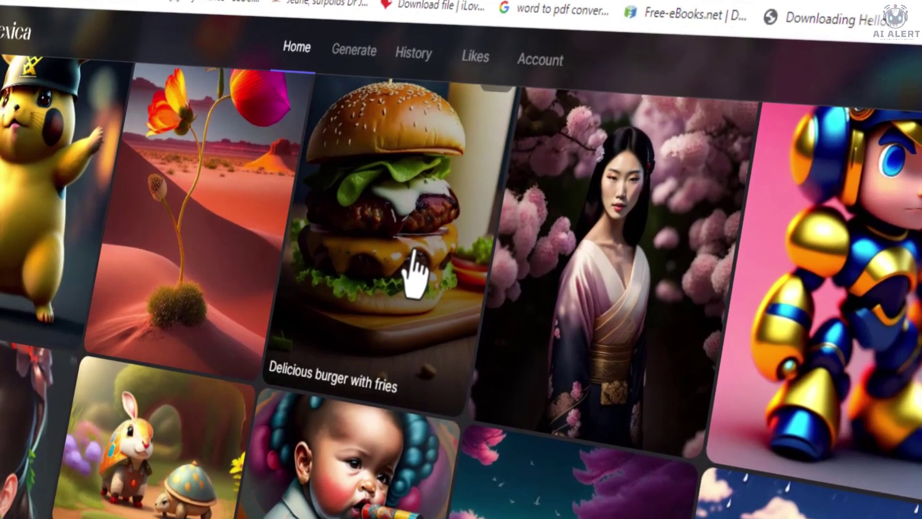
Generate Lexica images from 'Albert Einsteins in suit smiling' and scroll through the portraits
scroll(481, 259, "down", 2)
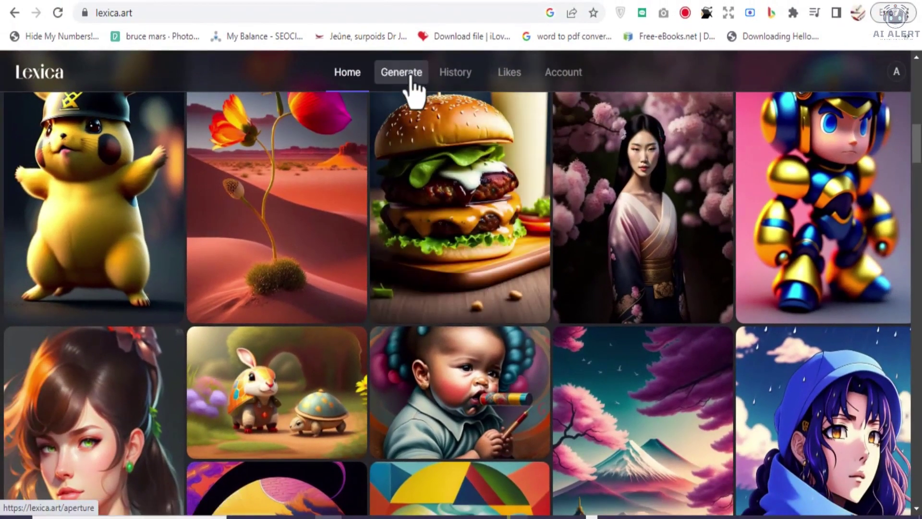
left_click(406, 74)
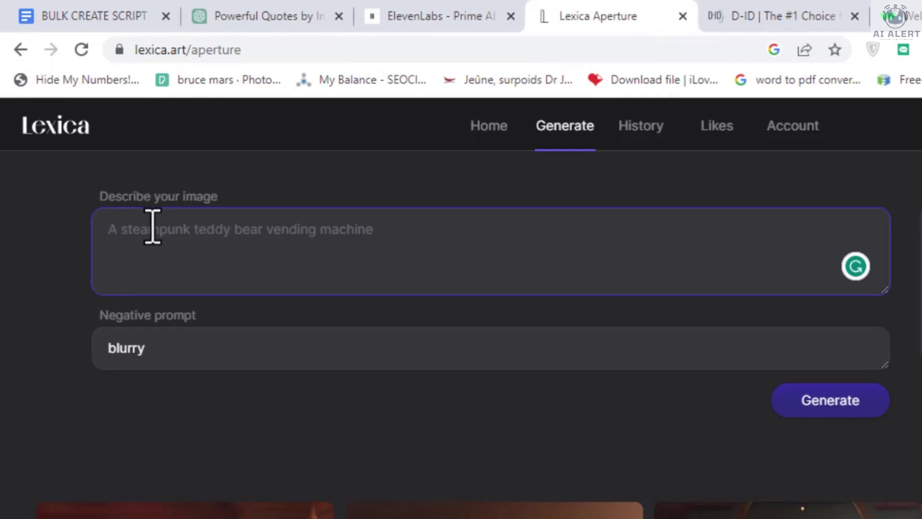
scroll(345, 226, "down", 15)
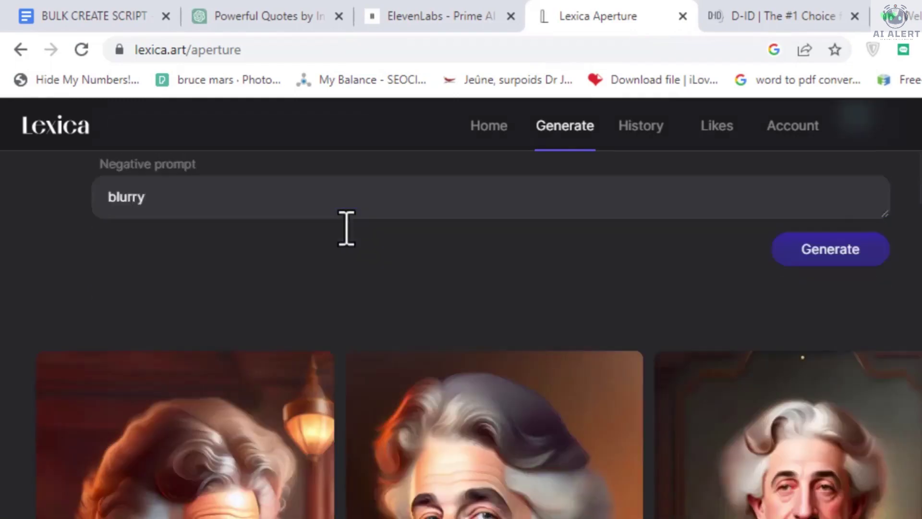
scroll(346, 239, "up", 15)
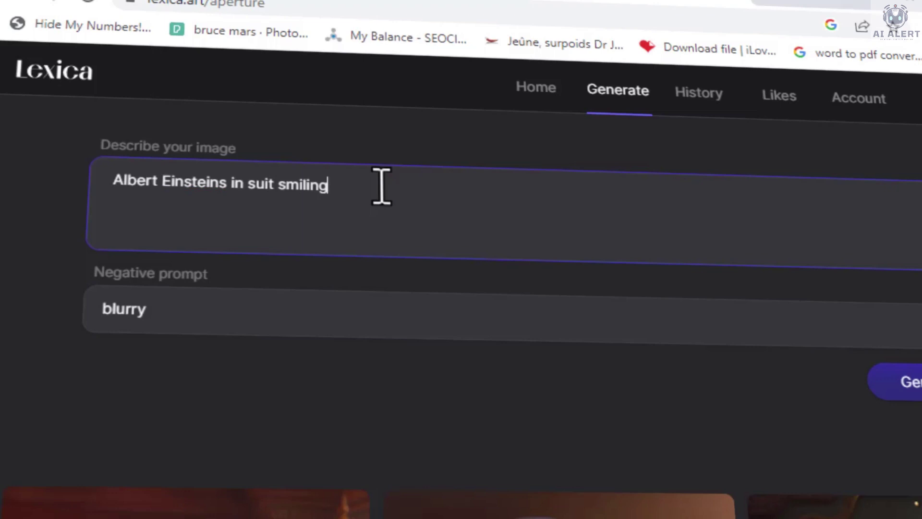
key("Return")
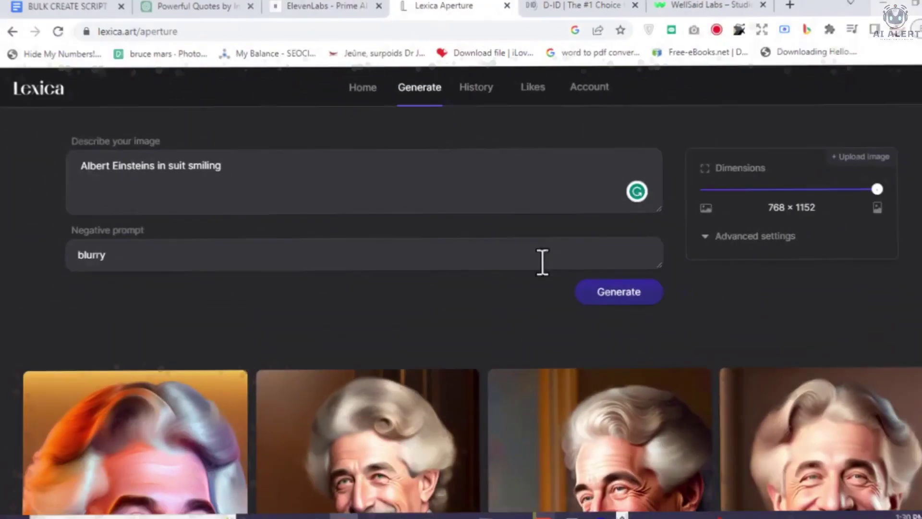
scroll(793, 339, "down", 4)
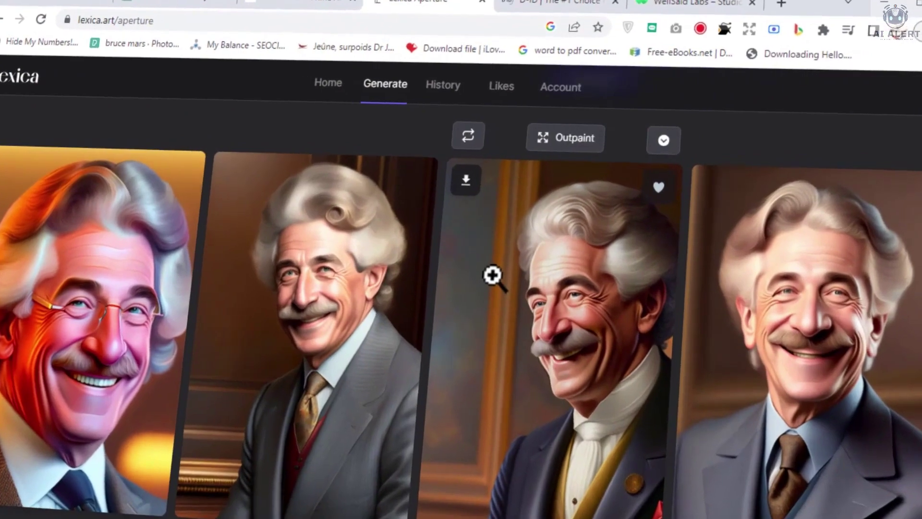
scroll(515, 255, "down", 9)
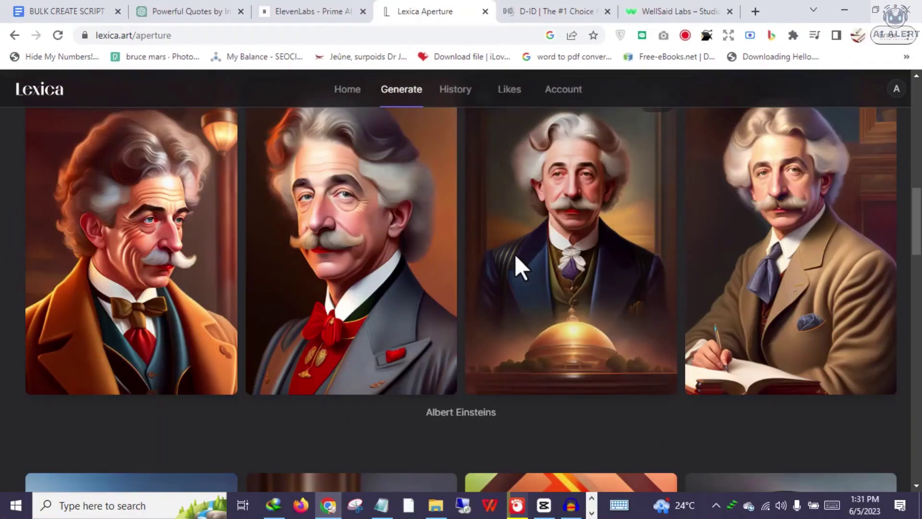
scroll(515, 255, "up", 2)
scroll(515, 255, "up", 8)
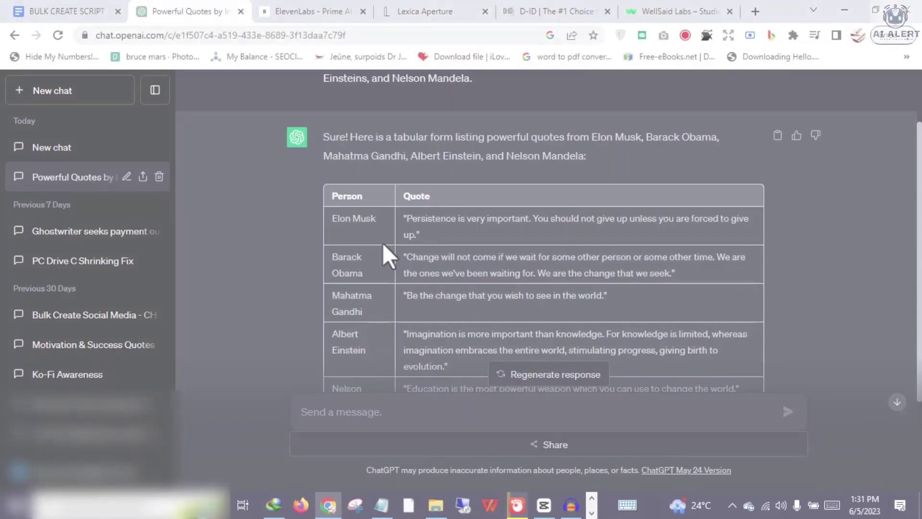
Scroll through the ChatGPT Person–Quote table
scroll(379, 243, "down", 5)
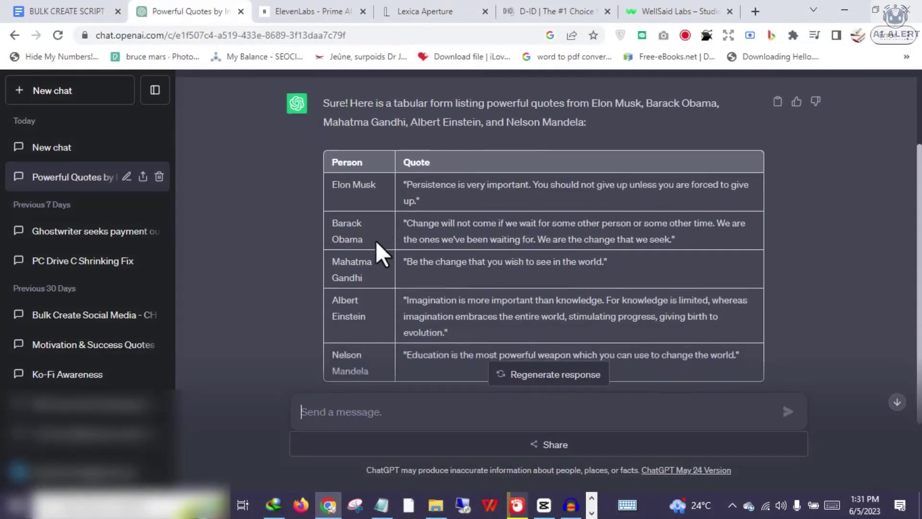
scroll(474, 223, "up", 3)
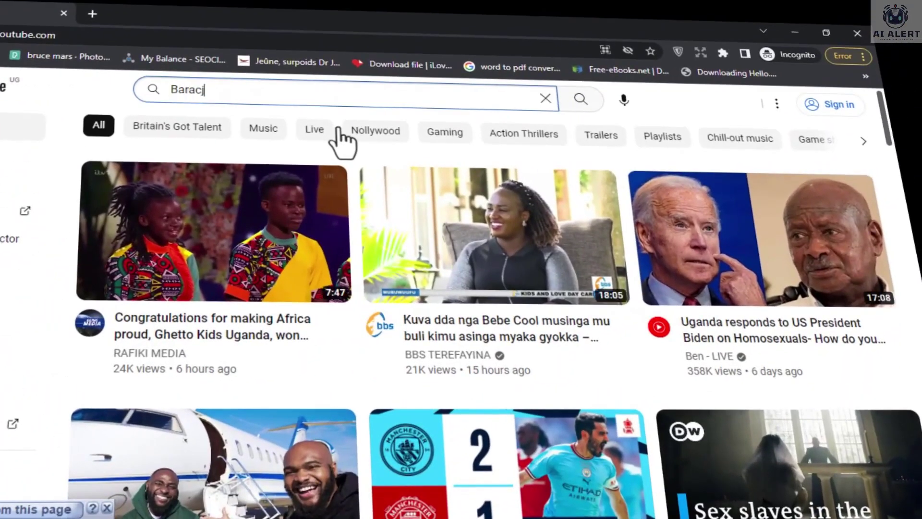
Search YouTube for 'barack obama speech' and scroll through the results
type("k Obama")
left_click(281, 149)
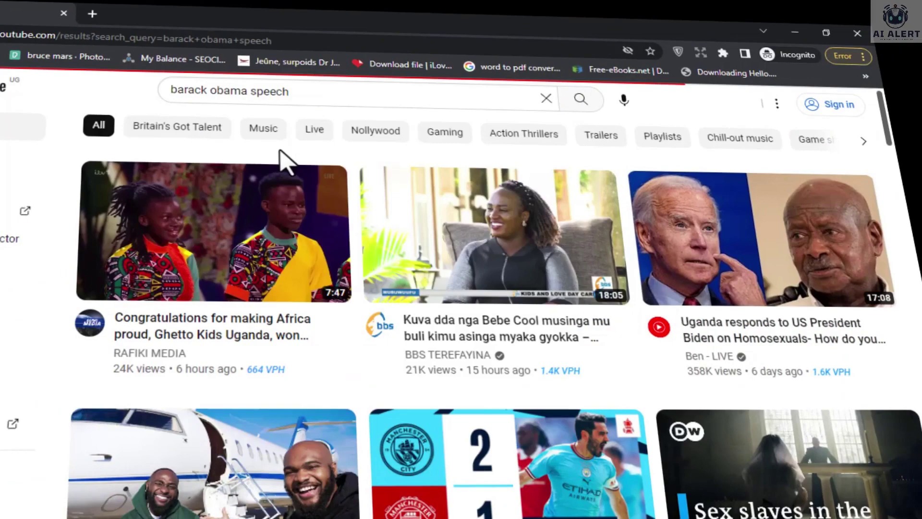
scroll(532, 288, "down", 5)
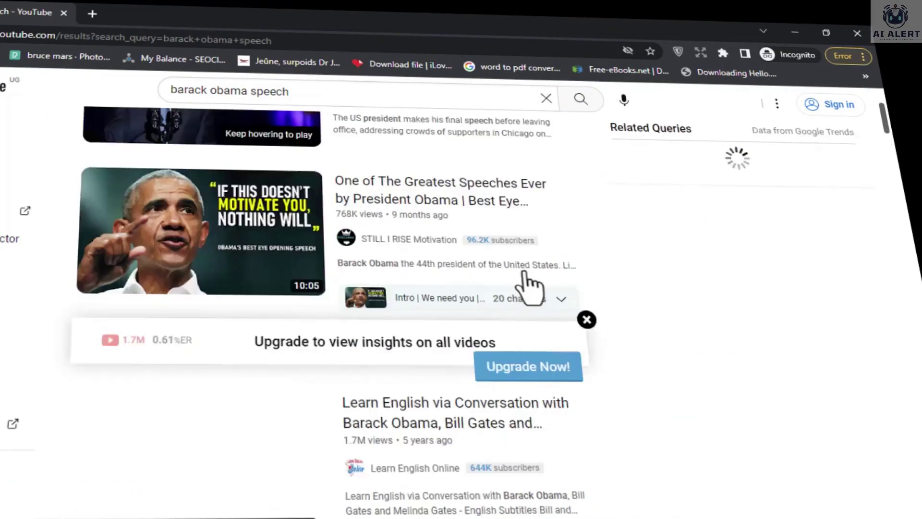
scroll(548, 226, "up", 5)
scroll(553, 269, "down", 1)
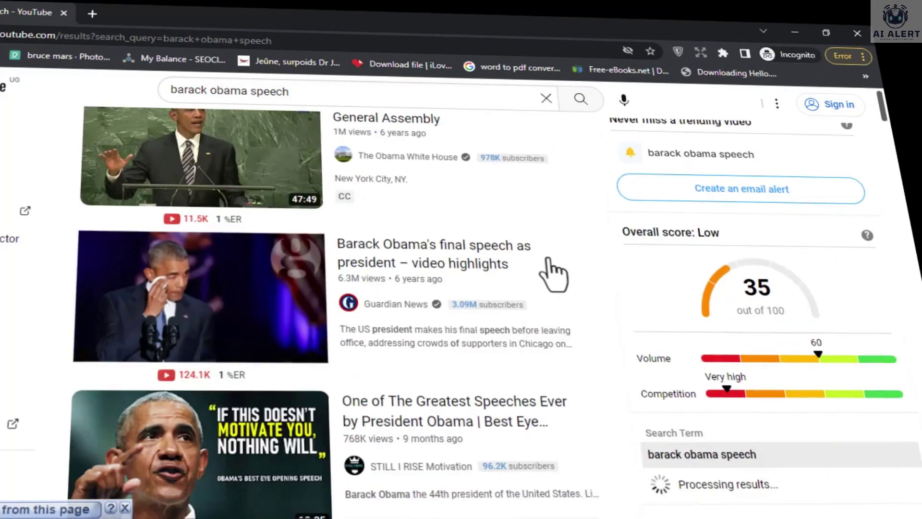
scroll(552, 274, "down", 15)
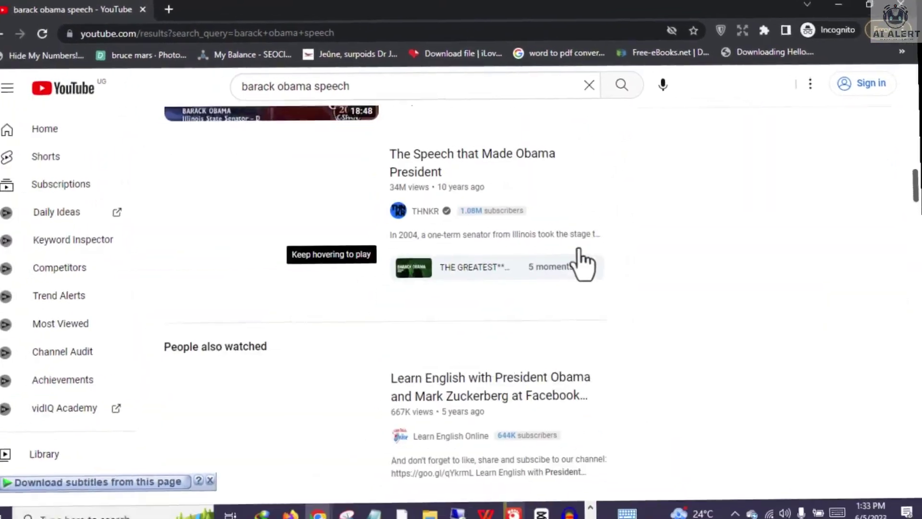
scroll(583, 262, "down", 8)
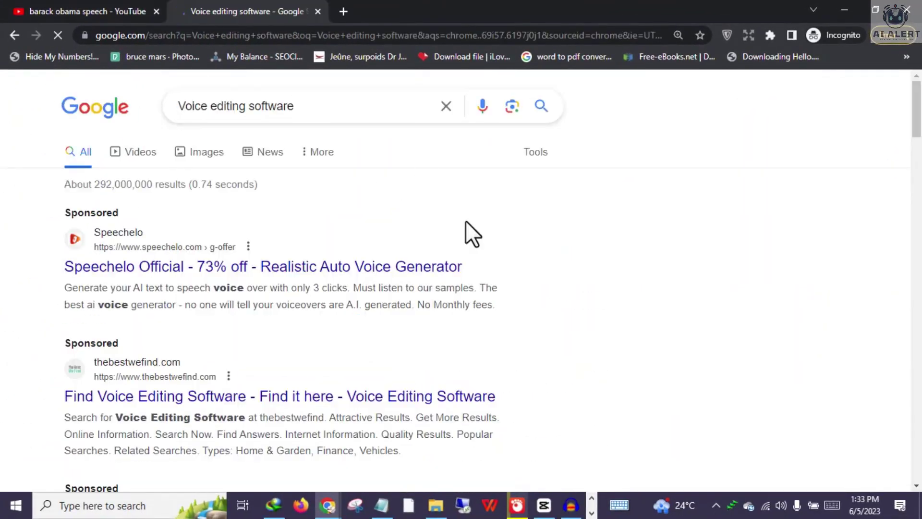
scroll(470, 232, "down", 10)
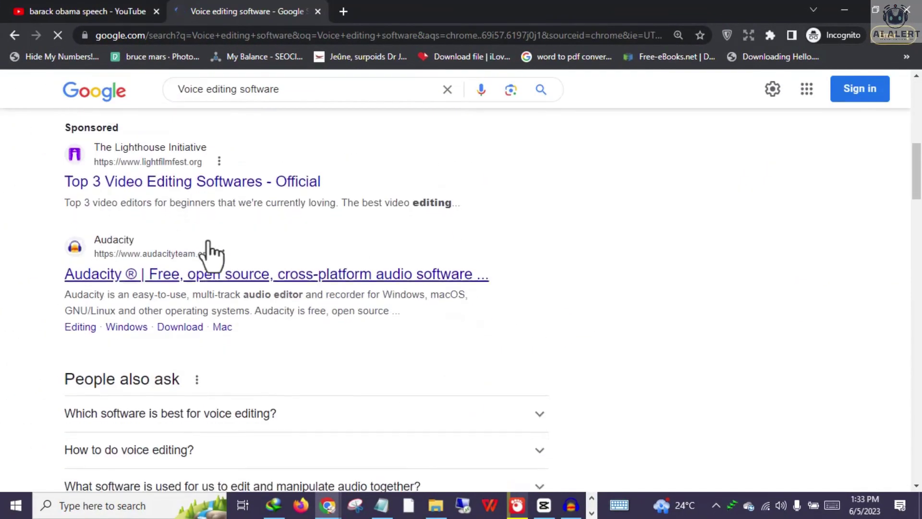
scroll(212, 250, "down", 18)
scroll(585, 330, "up", 10)
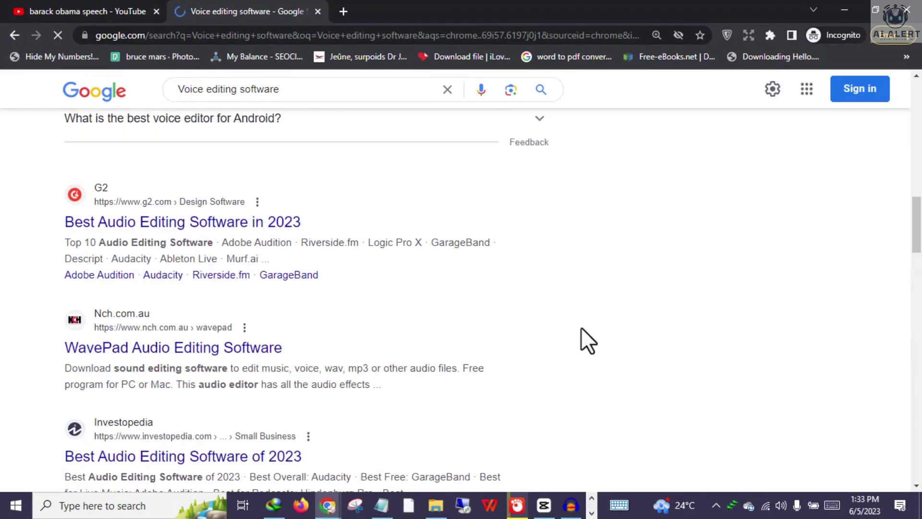
scroll(581, 328, "up", 1)
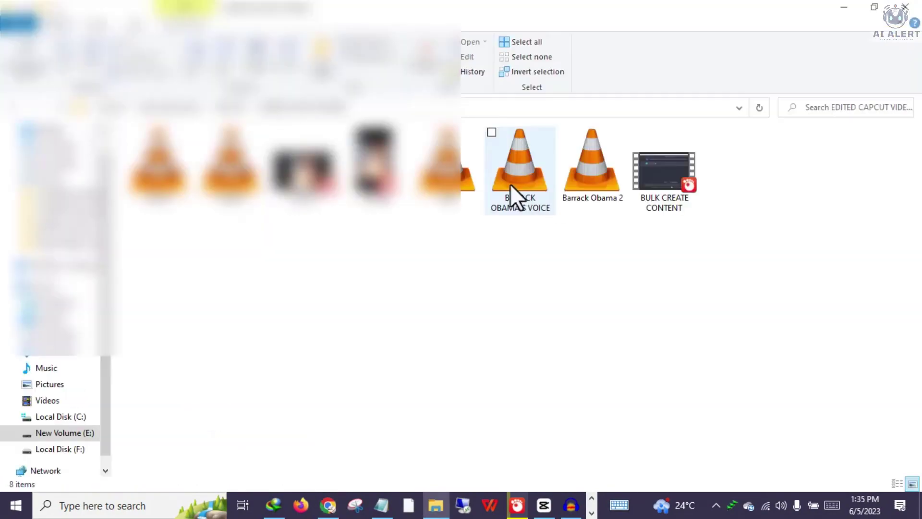
Check the details of the BARACK OBAMA'S VOICE MP3 (1.10 MB, 1:12)
mouse_move(535, 195)
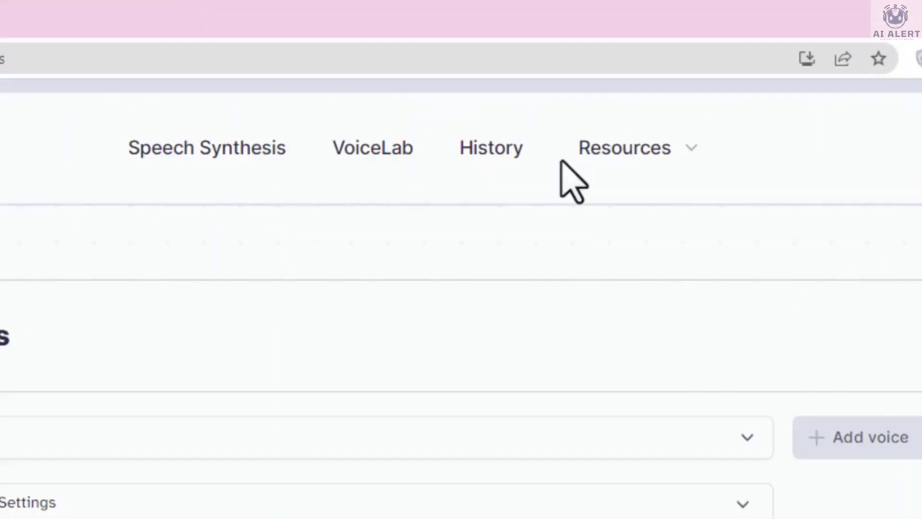
Start an Instant Voice Clone named 'Barack' and upload the Obama audio sample
left_click(376, 153)
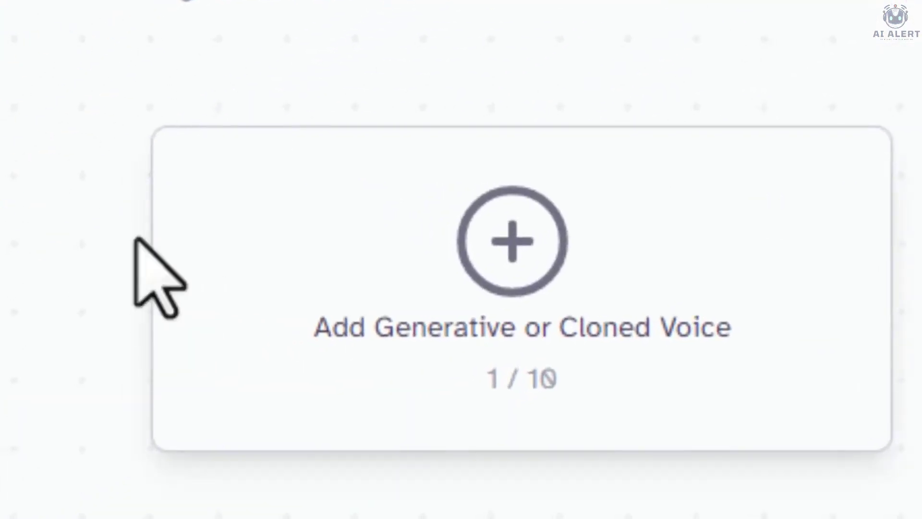
left_click(479, 281)
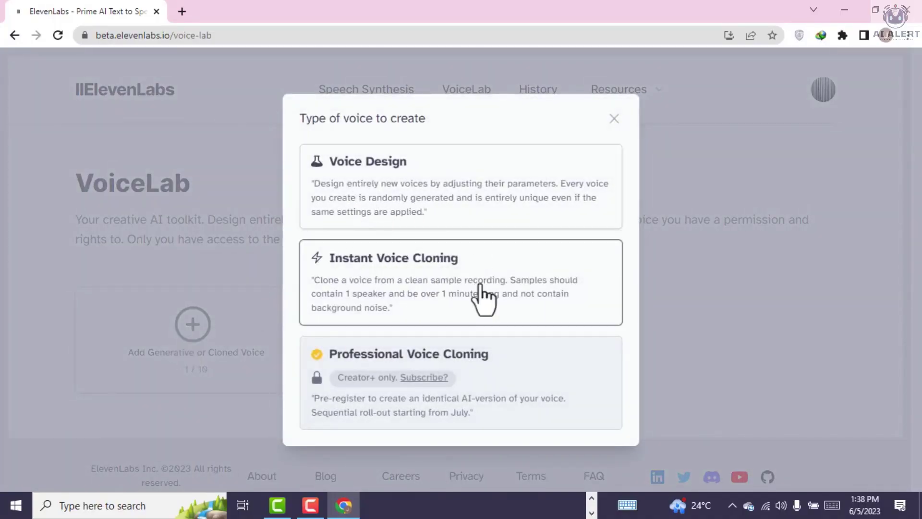
left_click(383, 288)
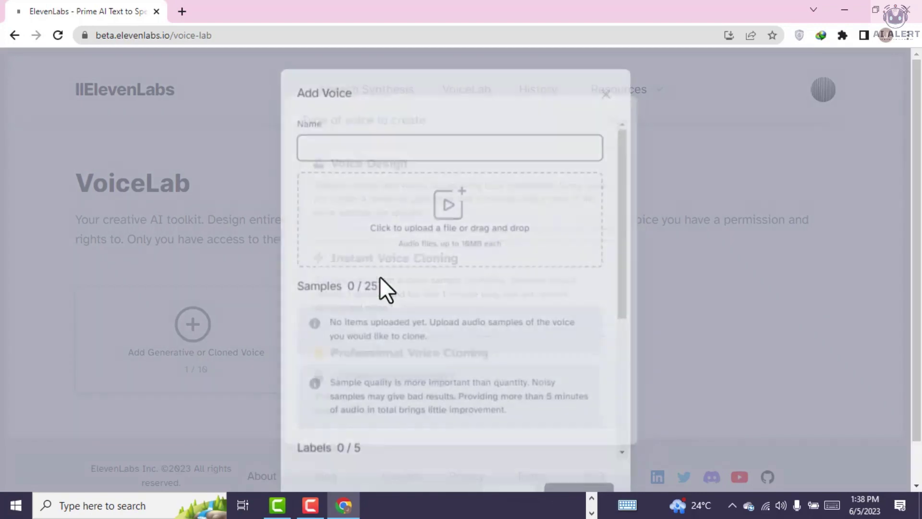
left_click(433, 147)
type("Barack Obama Voice")
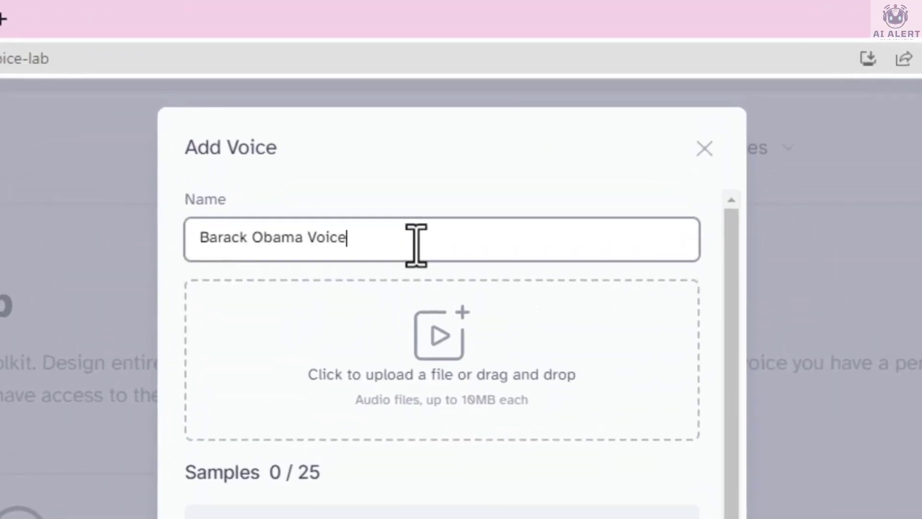
left_click(474, 414)
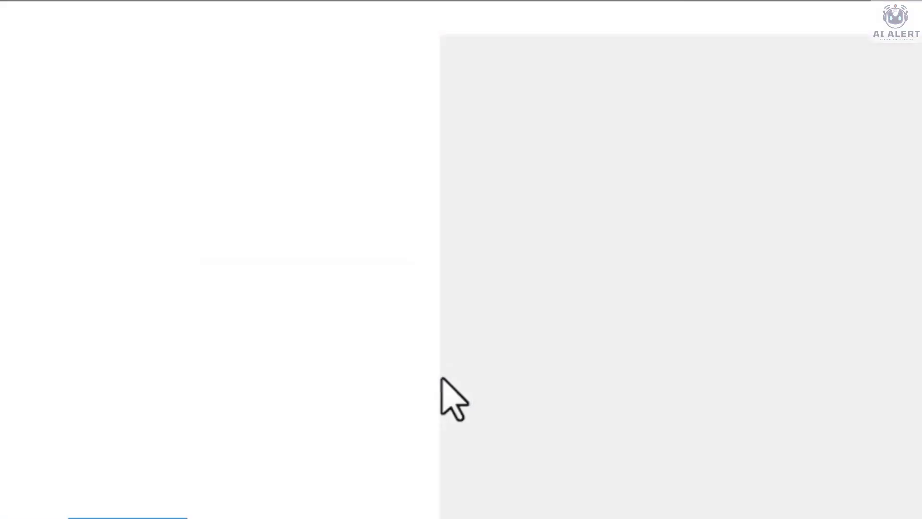
double_click(199, 257)
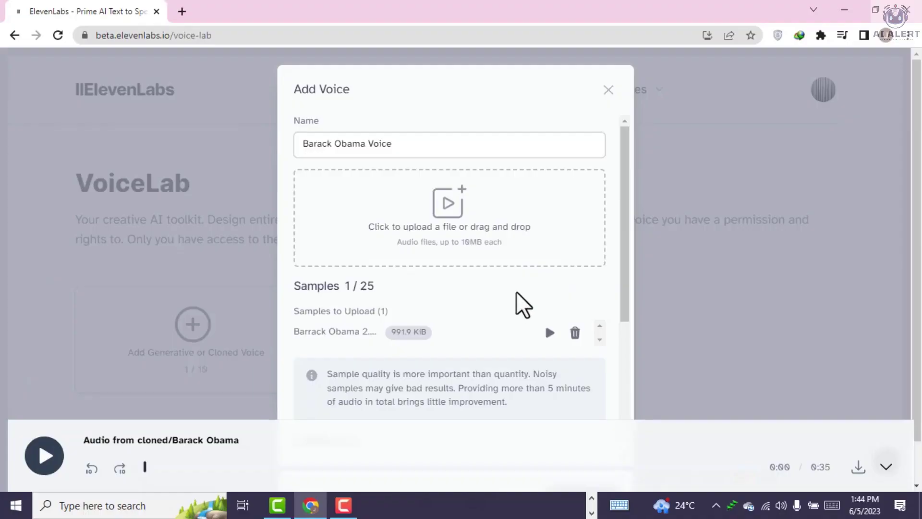
Describe it as 'Barack Obamas Speech', confirm consent, save the voice, and select it
scroll(516, 292, "down", 1)
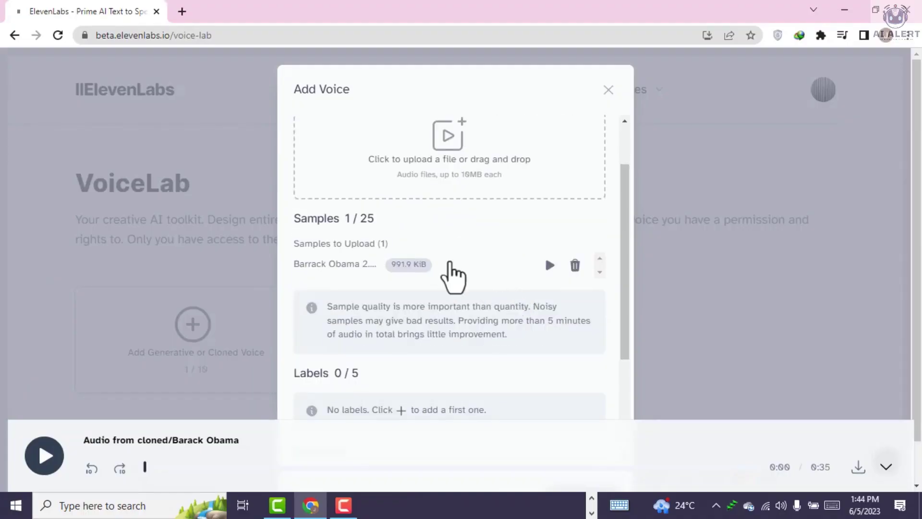
scroll(451, 277, "up", 1)
scroll(439, 334, "down", 2)
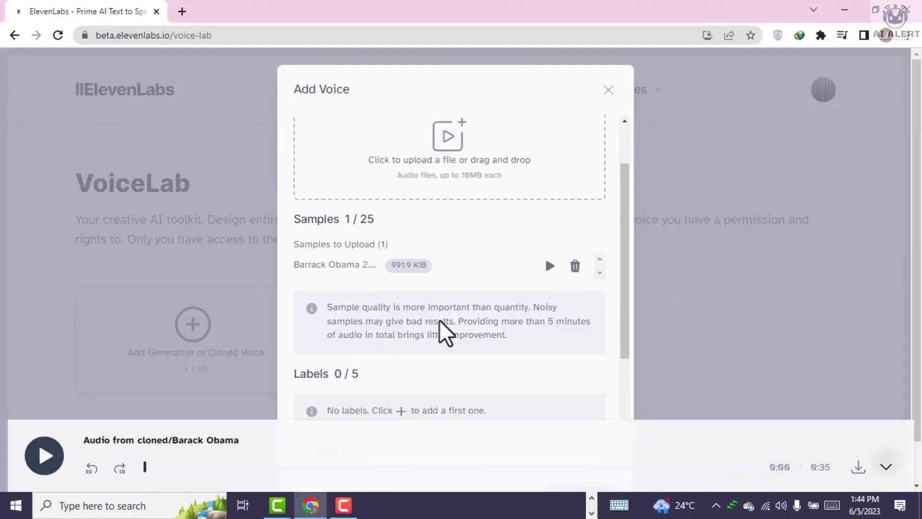
scroll(476, 298, "up", 1)
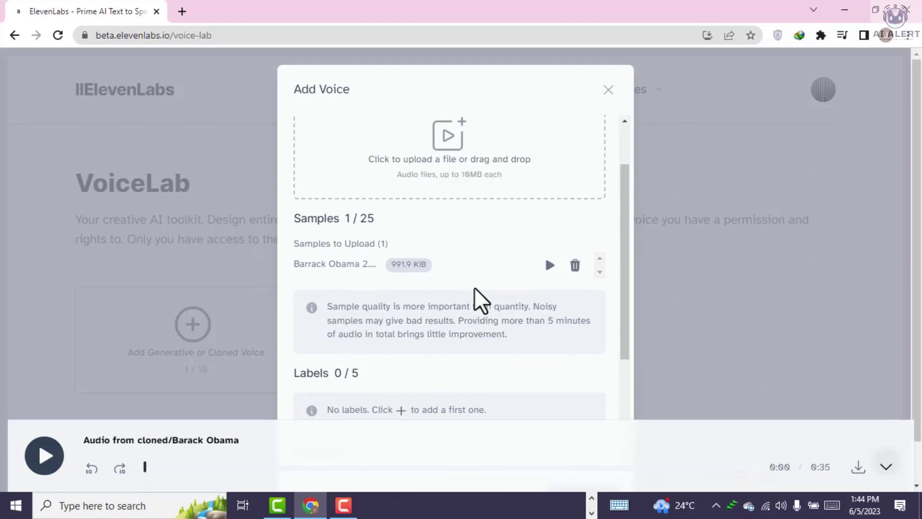
scroll(474, 288, "up", 1)
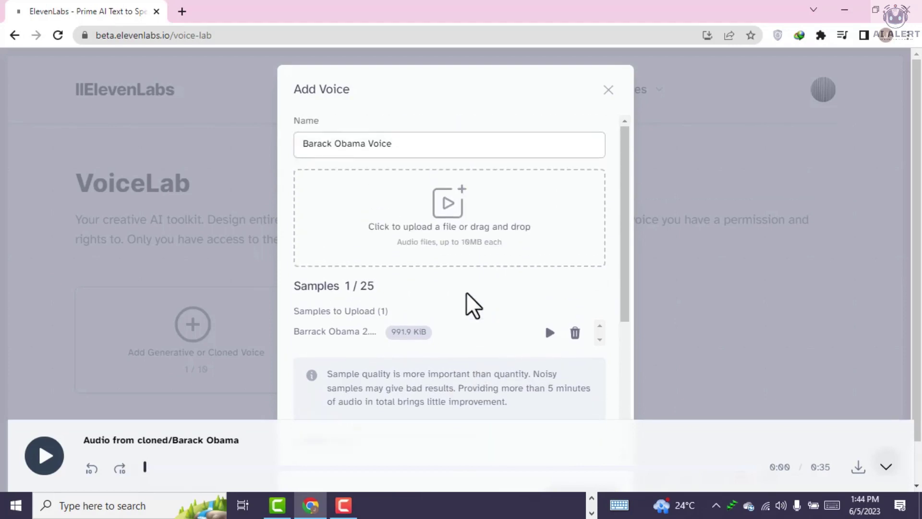
scroll(437, 302, "down", 3)
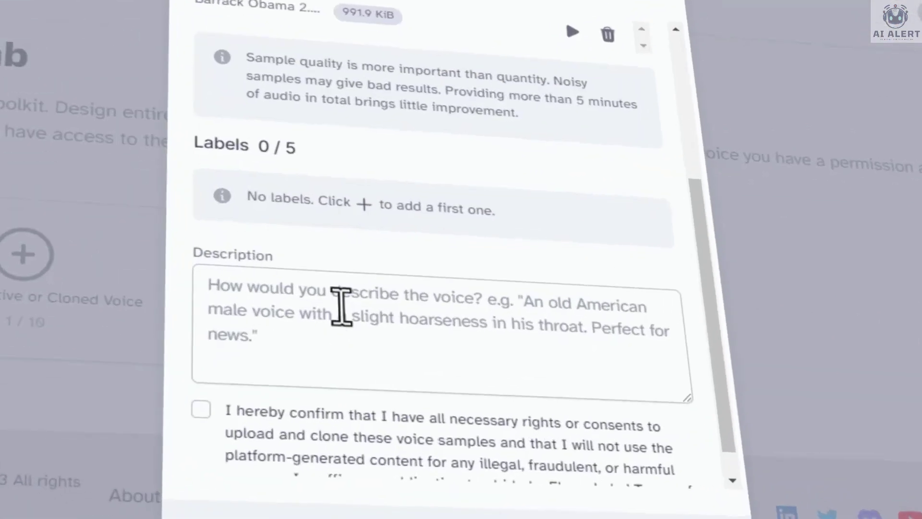
left_click(380, 359)
type("Barack Obamas Speech")
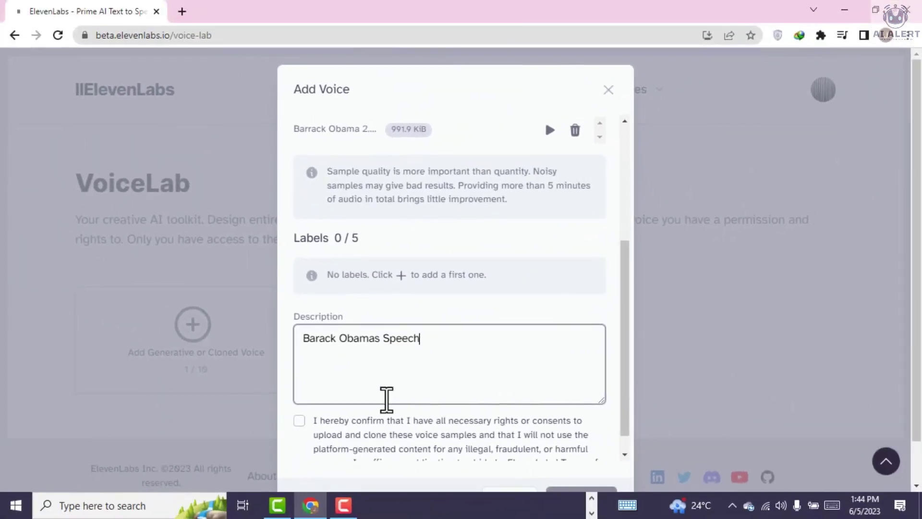
scroll(386, 399, "down", 2)
left_click(299, 395)
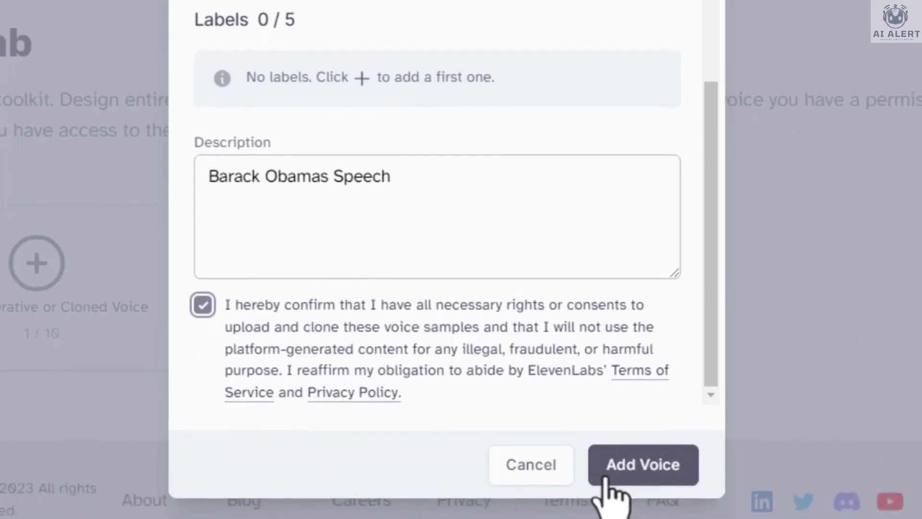
left_click(629, 466)
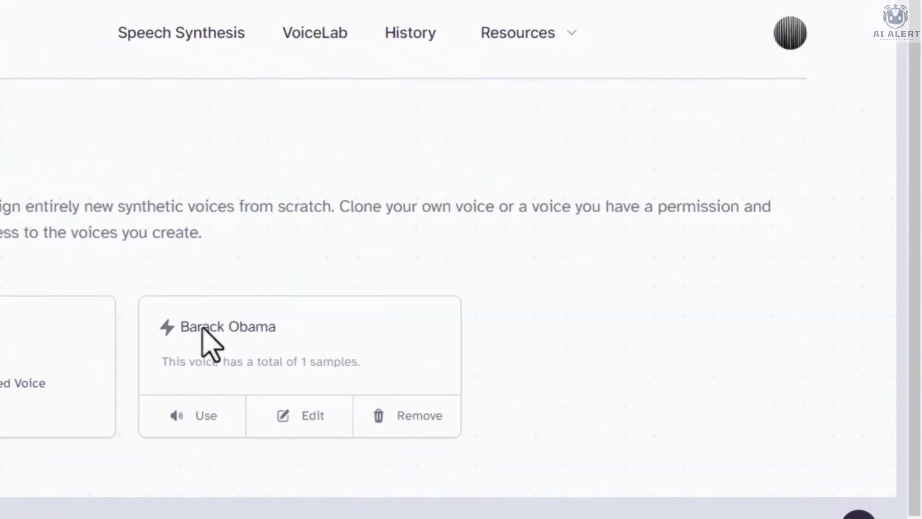
left_click(212, 415)
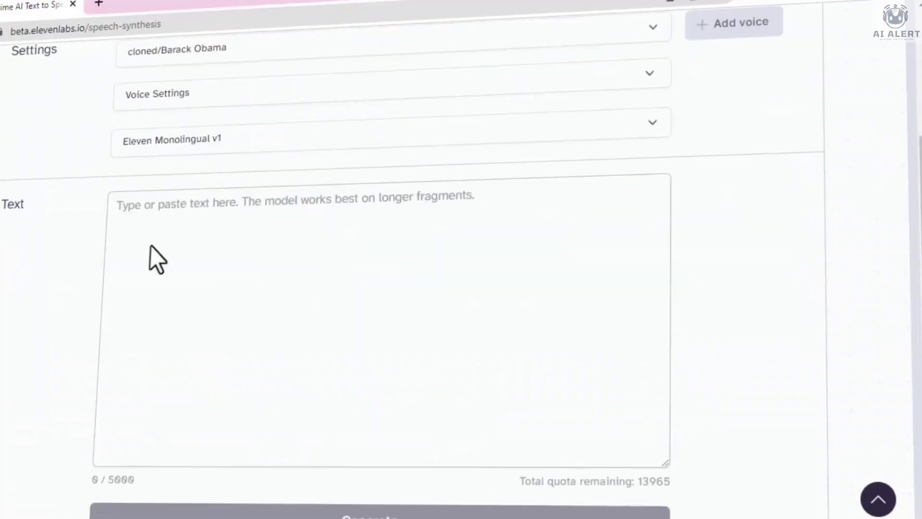
Paste Obama's 'Change will not come' quote and generate a 0:32 clip in the cloned voice
right_click(339, 10)
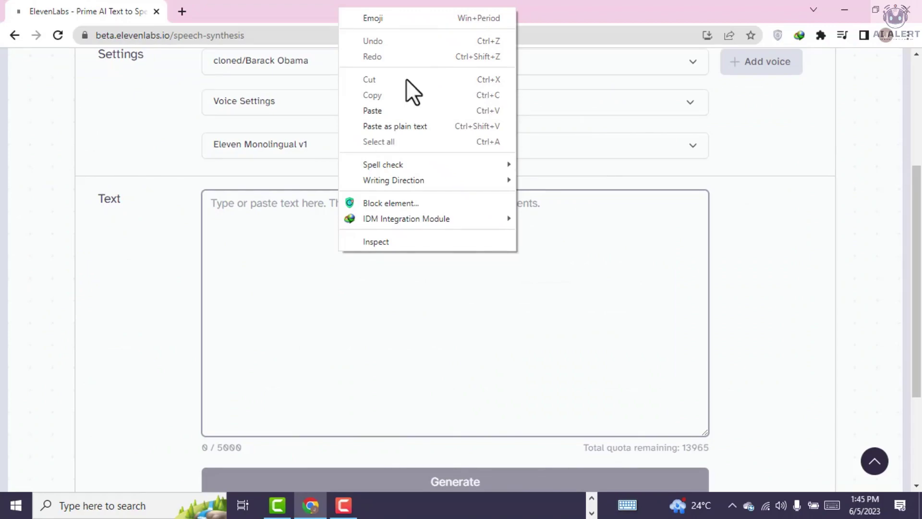
left_click(402, 115)
scroll(421, 316, "down", 3)
left_click(473, 322)
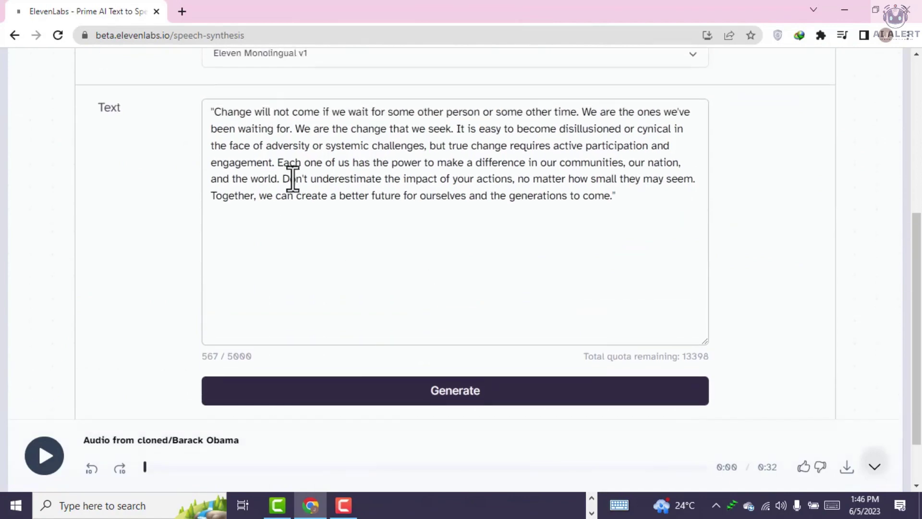
scroll(448, 243, "up", 1)
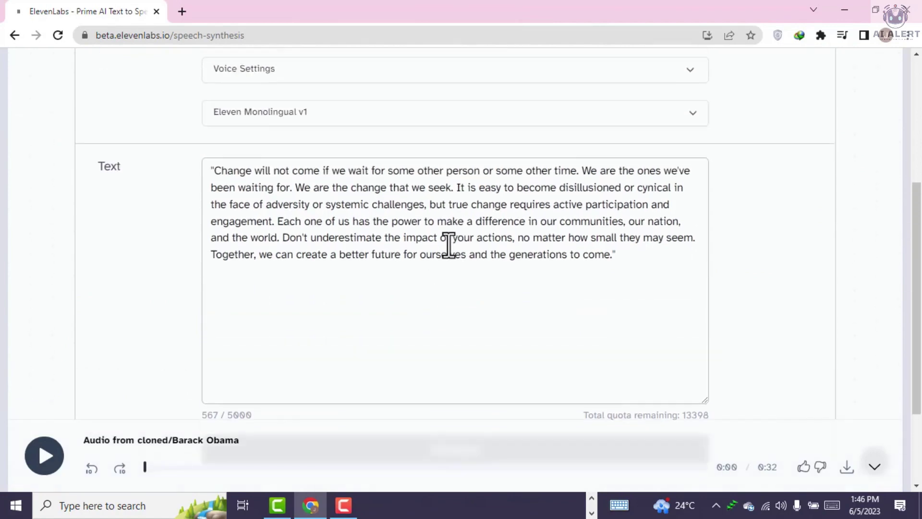
scroll(338, 350, "down", 2)
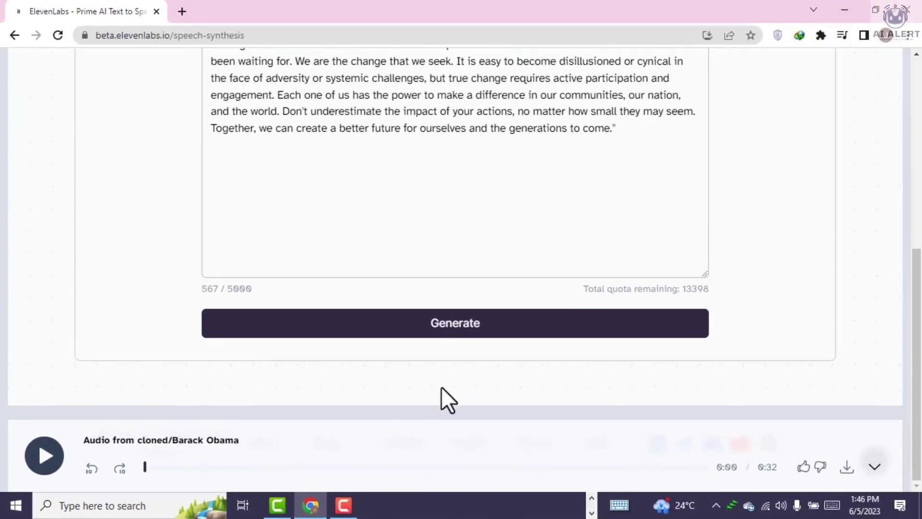
left_click(44, 456)
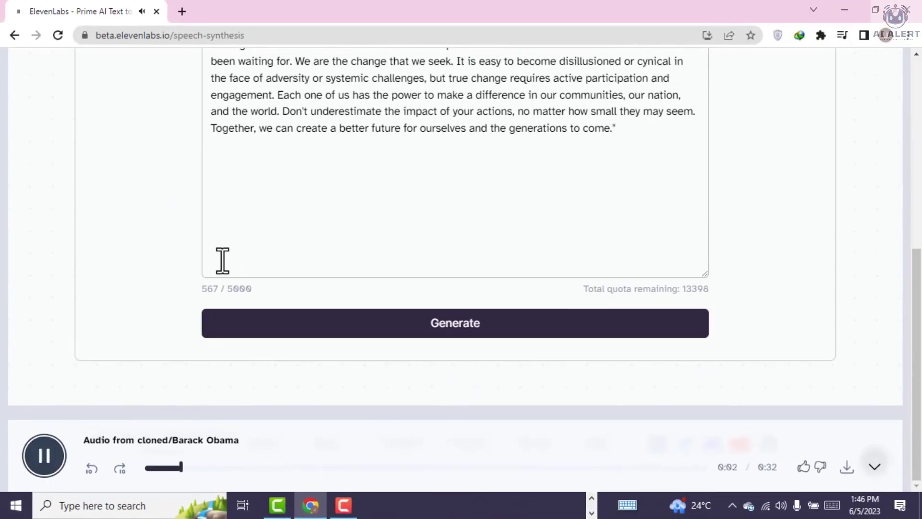
scroll(344, 251, "up", 3)
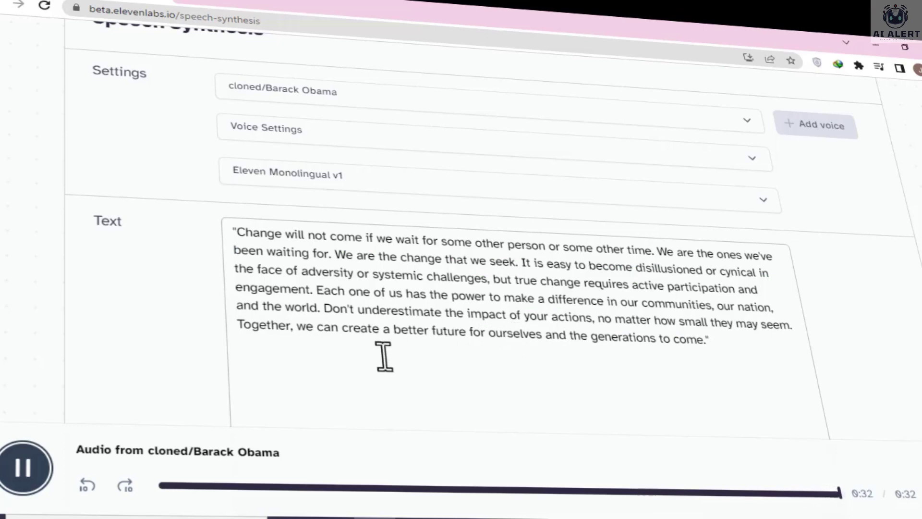
Download the 0:32 cloned-Obama speech clip as an mp3
scroll(269, 244, "down", 1)
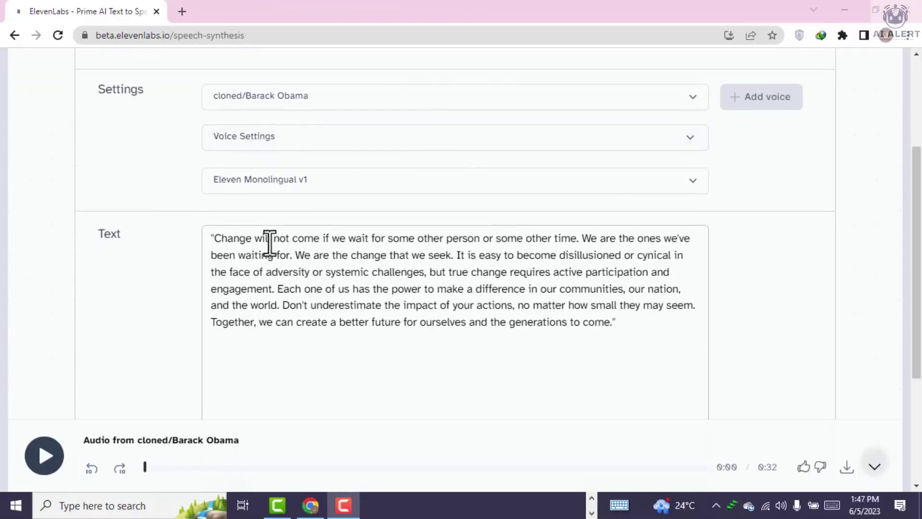
scroll(603, 250, "up", 4)
scroll(552, 290, "down", 3)
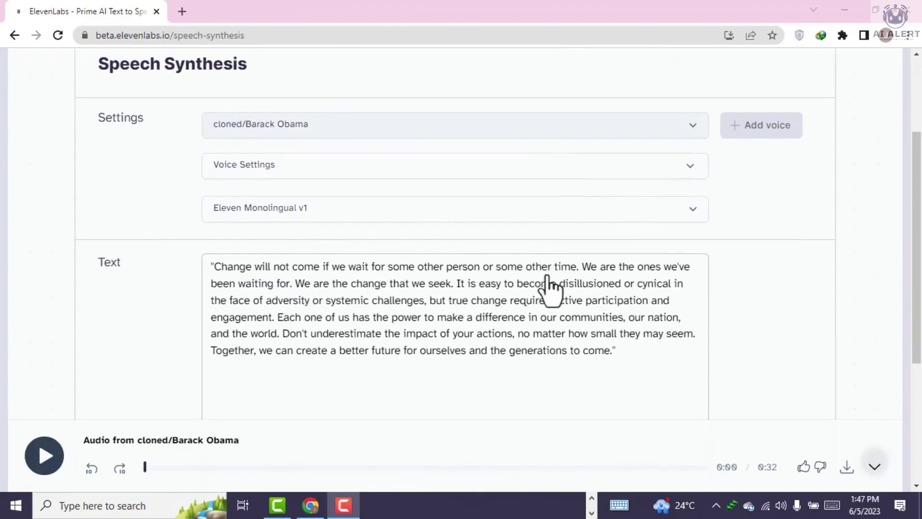
scroll(551, 287, "down", 4)
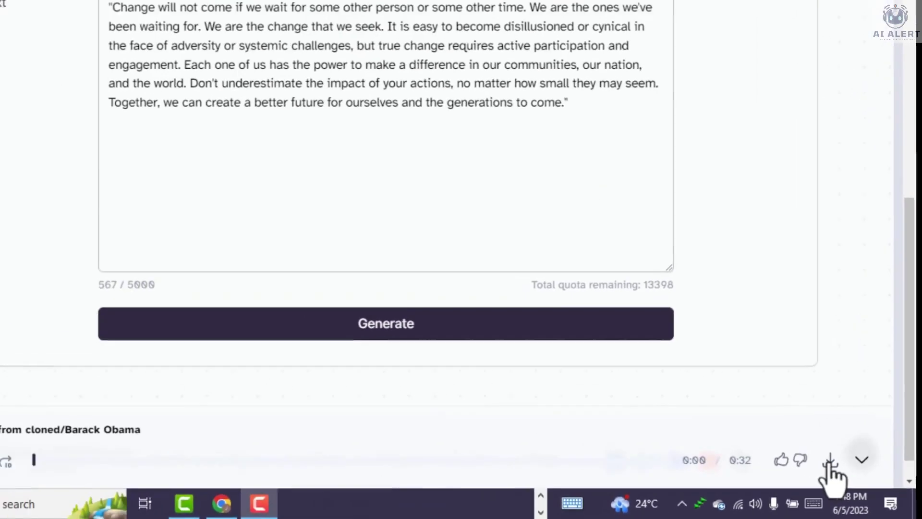
left_click(830, 462)
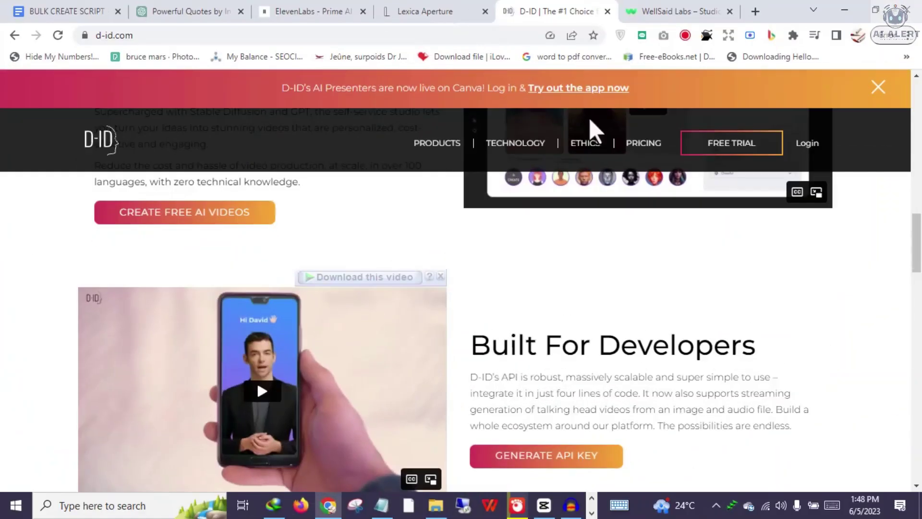
Scroll the d-id.com page, then open the studio.d-id.com Home tab with its 'Welcome to D-ID' video
scroll(609, 175, "up", 3)
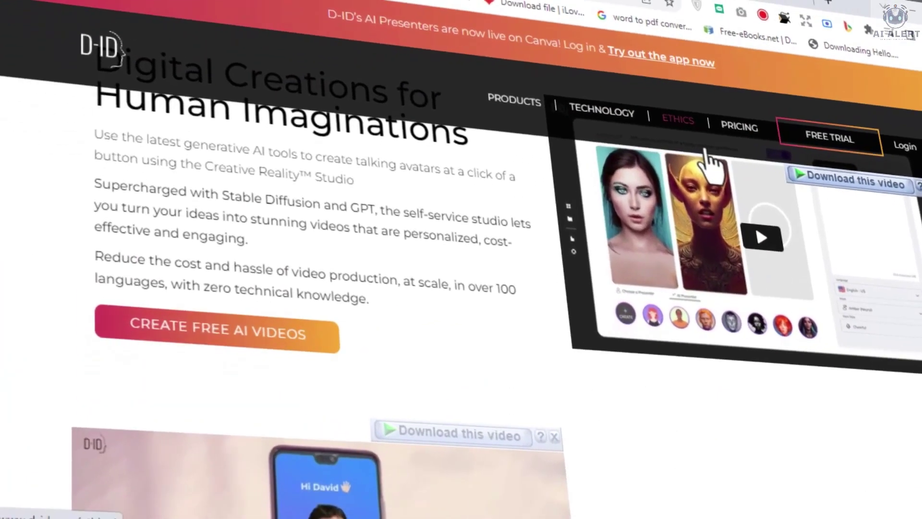
mouse_move(442, 143)
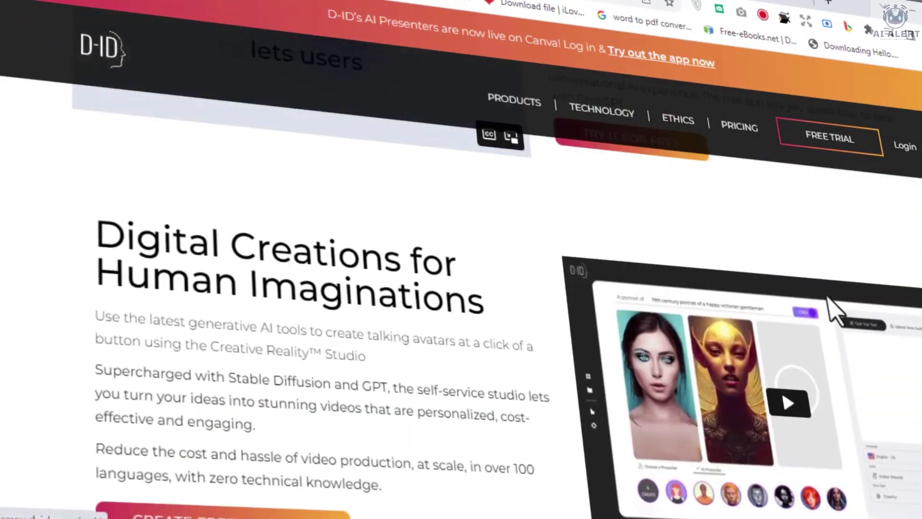
scroll(834, 309, "up", 3)
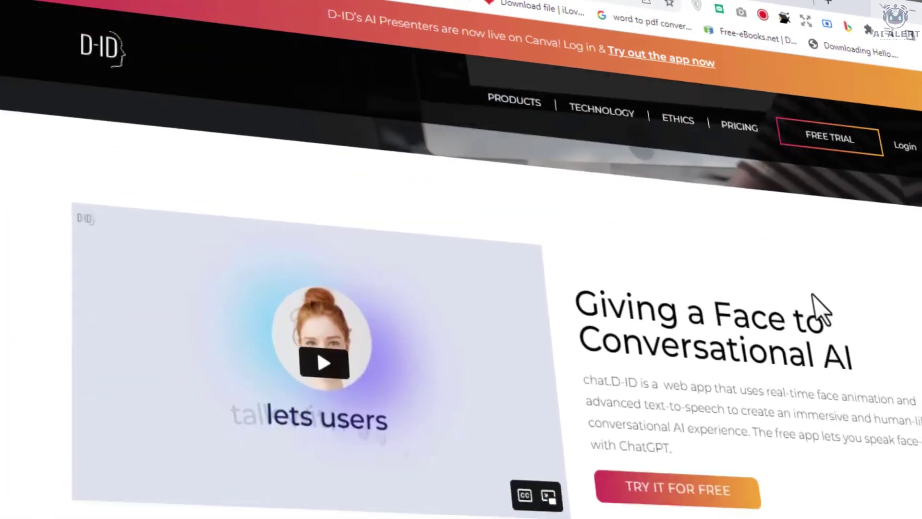
scroll(817, 308, "down", 5)
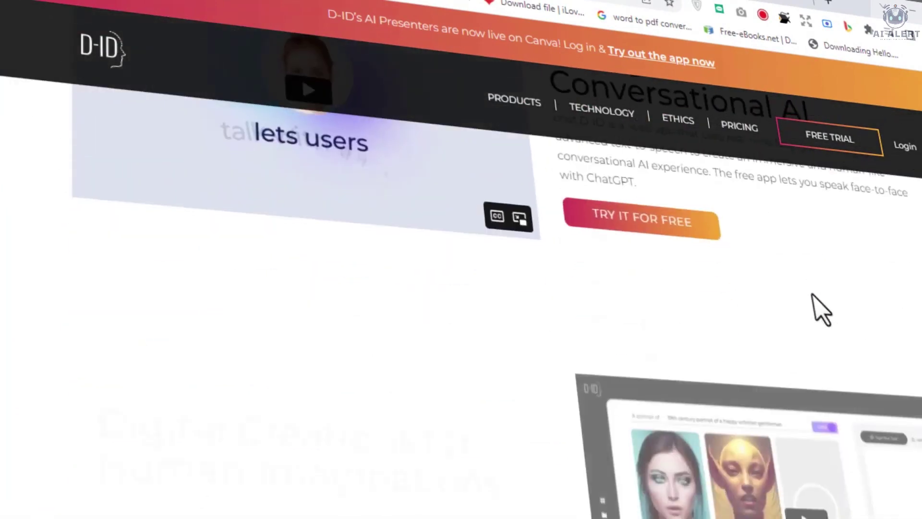
scroll(817, 309, "up", 5)
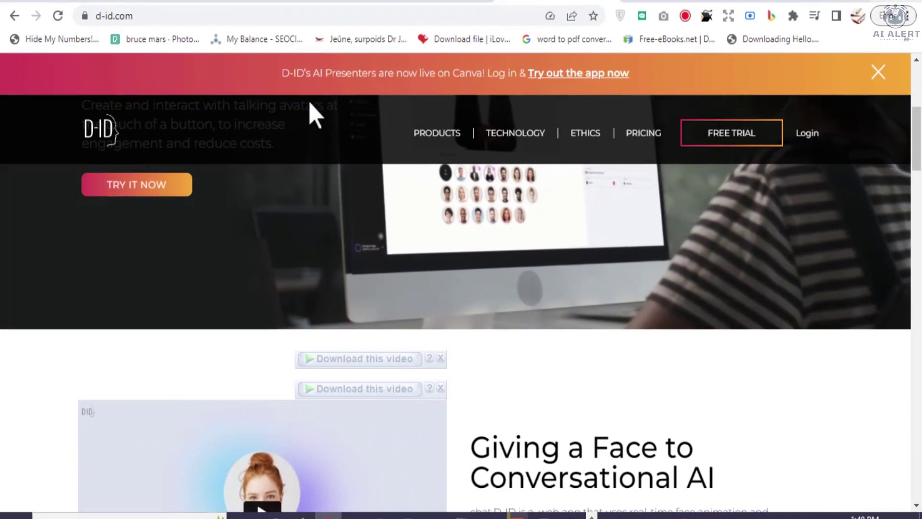
scroll(273, 154, "up", 3)
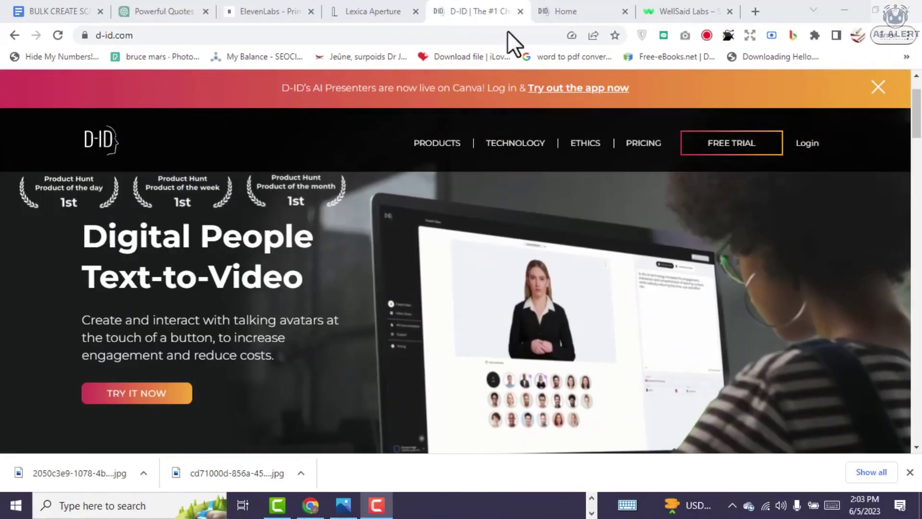
left_click(550, 10)
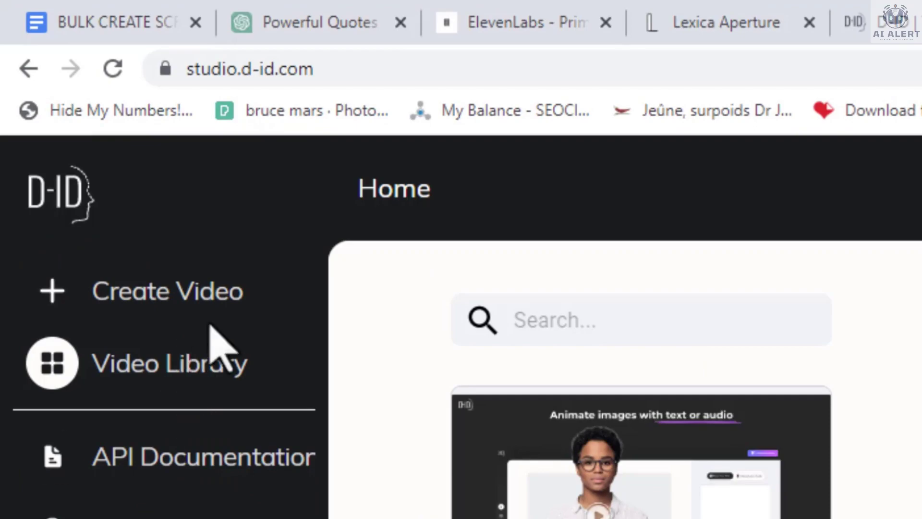
Start a new D-ID video and name it 'BARACK OBAMA'
left_click(118, 158)
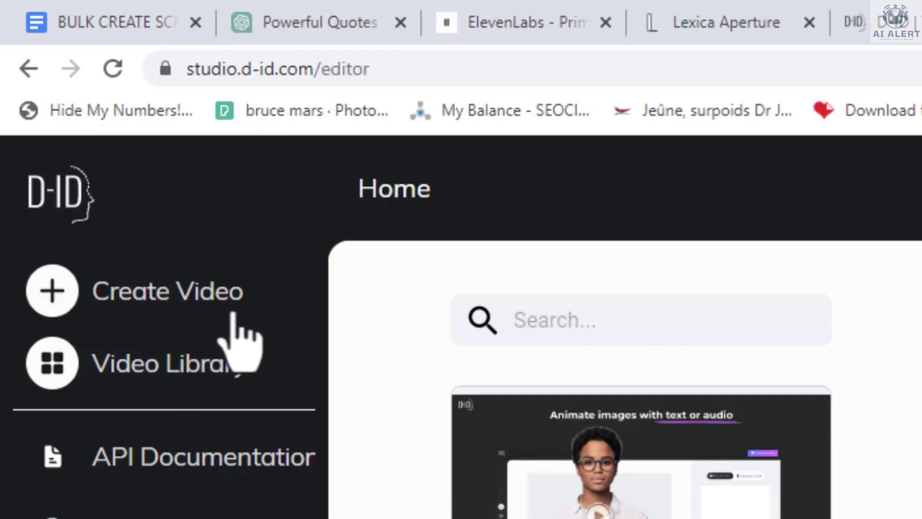
left_click(286, 161)
type("BA")
type("RACK OBAMA")
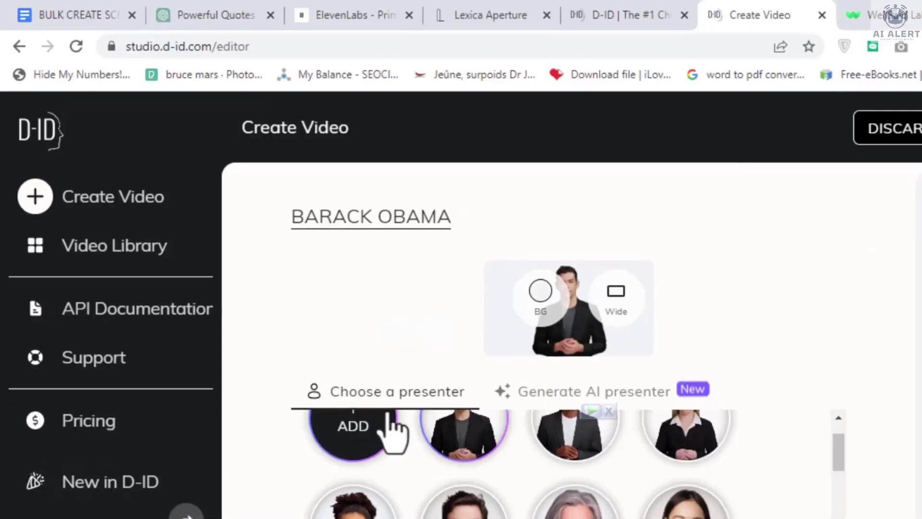
Look at the AI presenter generator, then return to the regular presenter choices
scroll(381, 382, "down", 5)
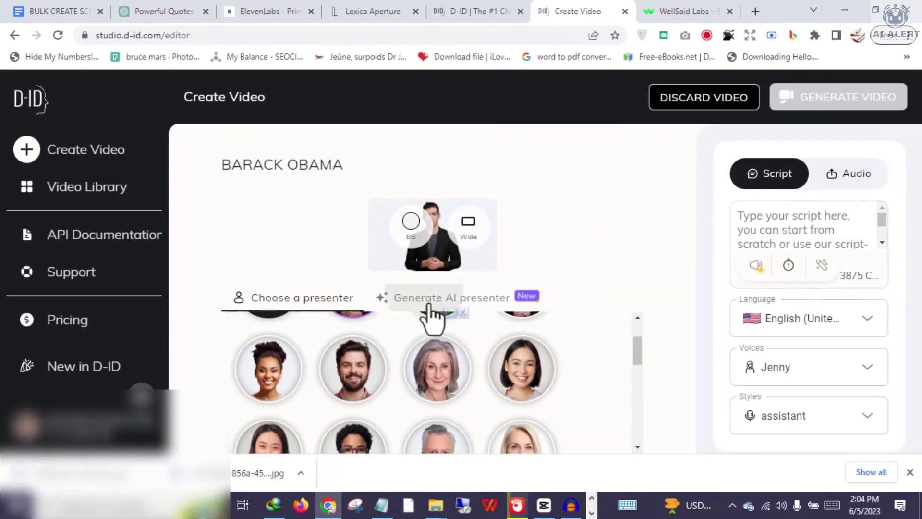
left_click(571, 391)
left_click(328, 300)
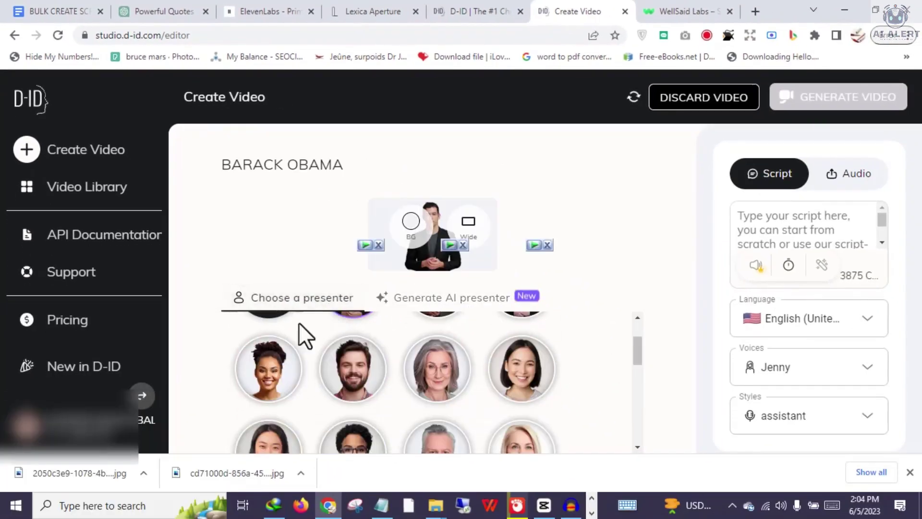
scroll(323, 348, "up", 2)
mouse_move(252, 356)
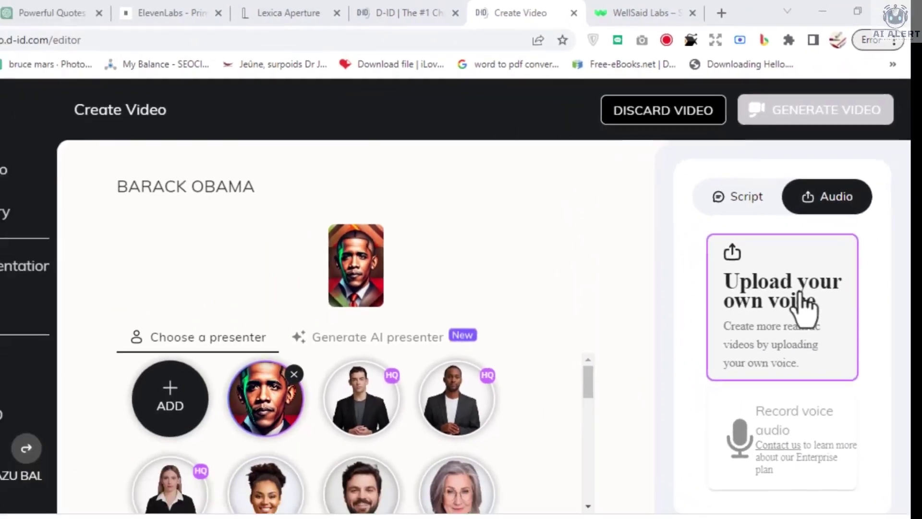
Use the 'Barack Obama 2' audio file as the voice and generate the video
left_click(807, 308)
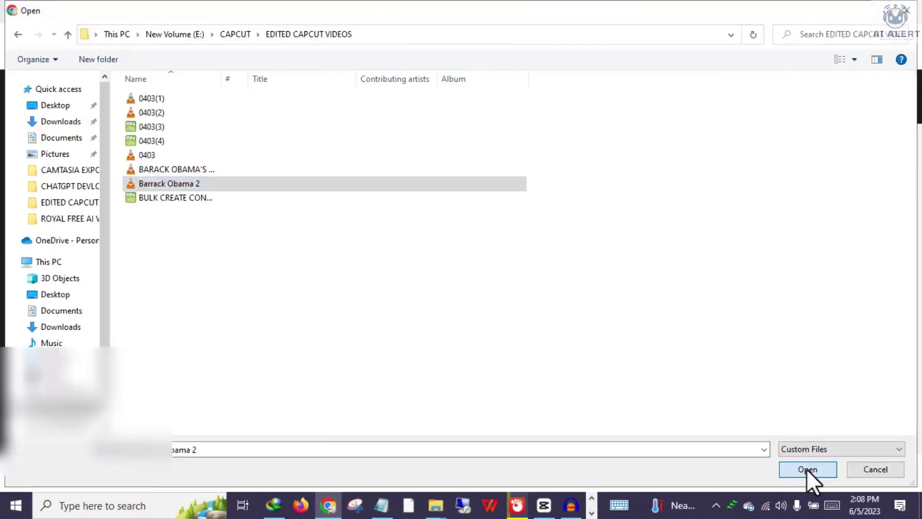
left_click(807, 469)
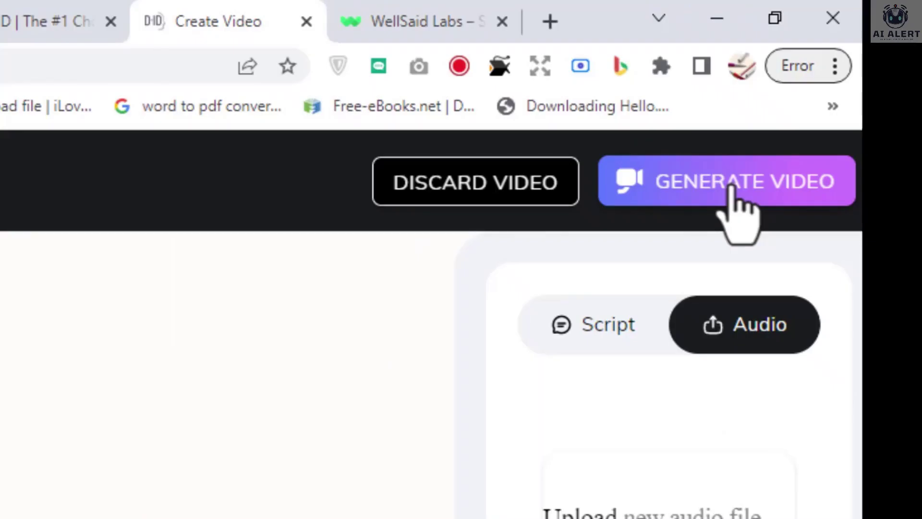
left_click(731, 192)
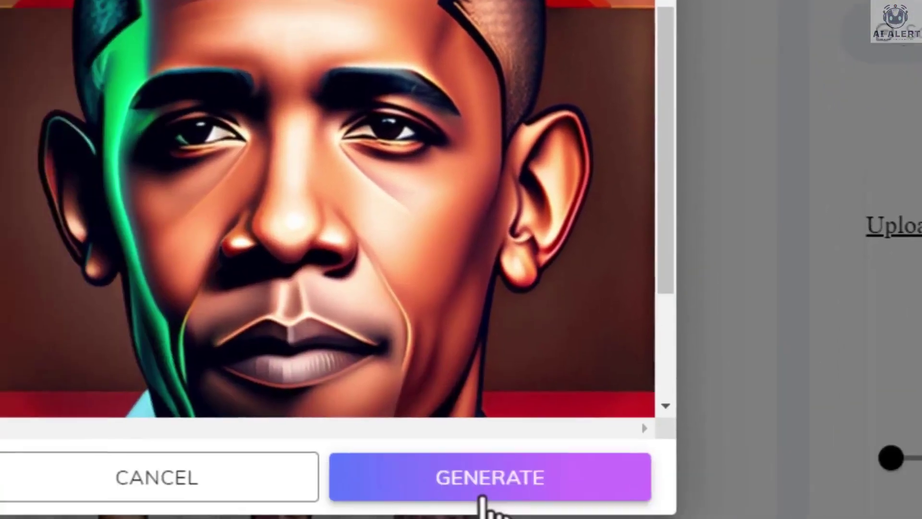
left_click(597, 412)
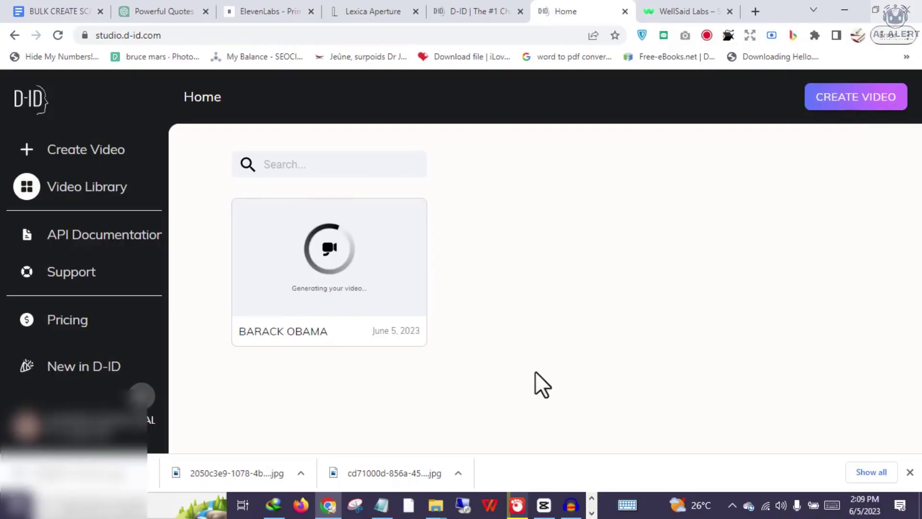
Open the finished BARACK OBAMA video from the Video Library
left_click(341, 262)
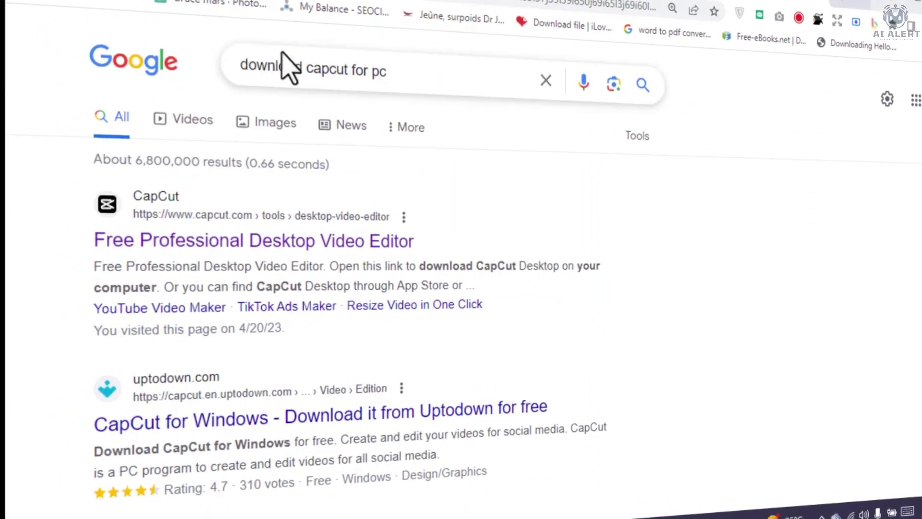
Scroll down the capcut.com page to look over the desktop download
scroll(289, 258, "down", 3)
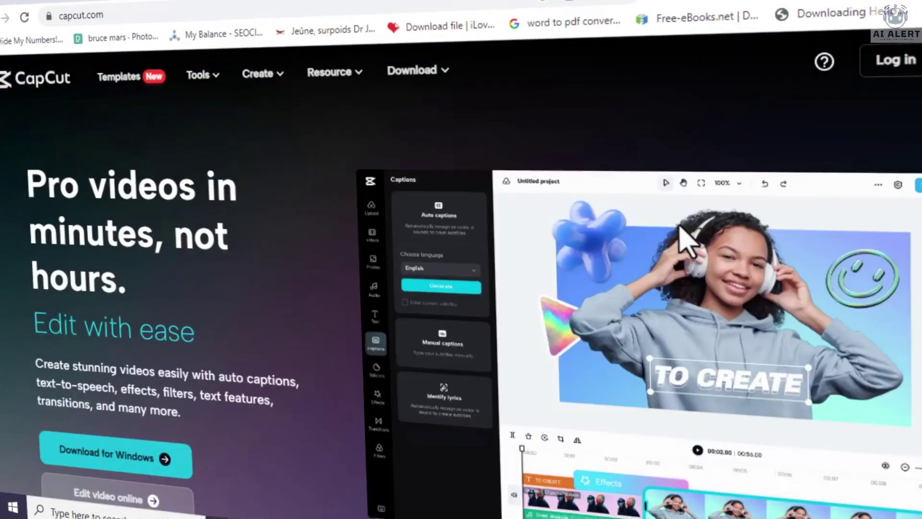
scroll(274, 216, "down", 5)
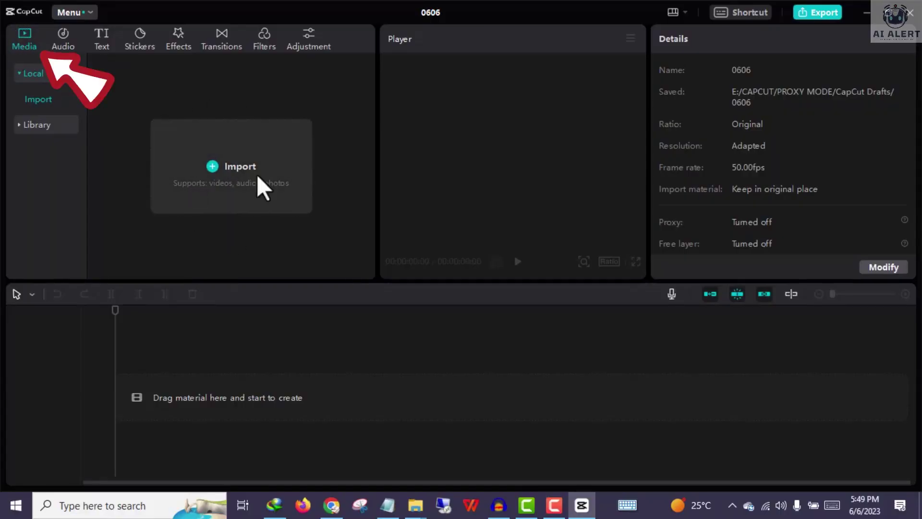
Import Home_5.mp4, drop it on the timeline, and zoom the timeline in twice
left_click(229, 182)
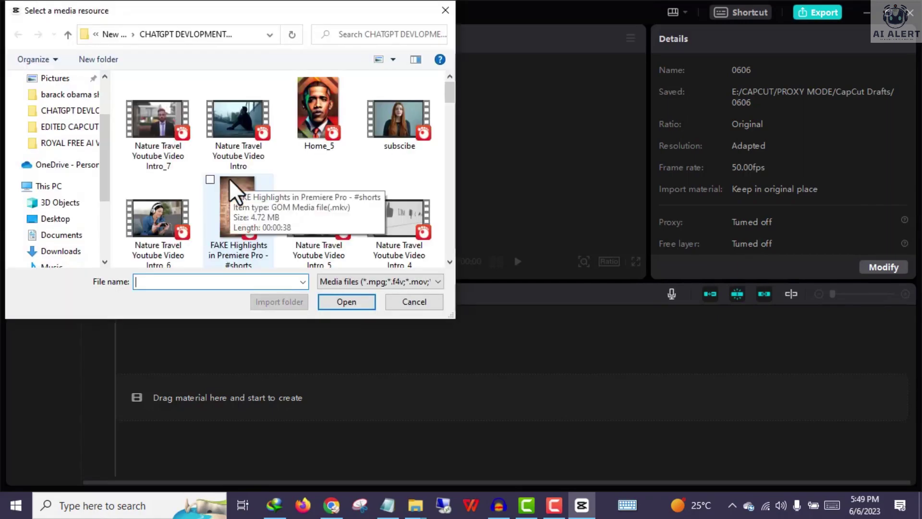
left_click(307, 125)
left_click(342, 303)
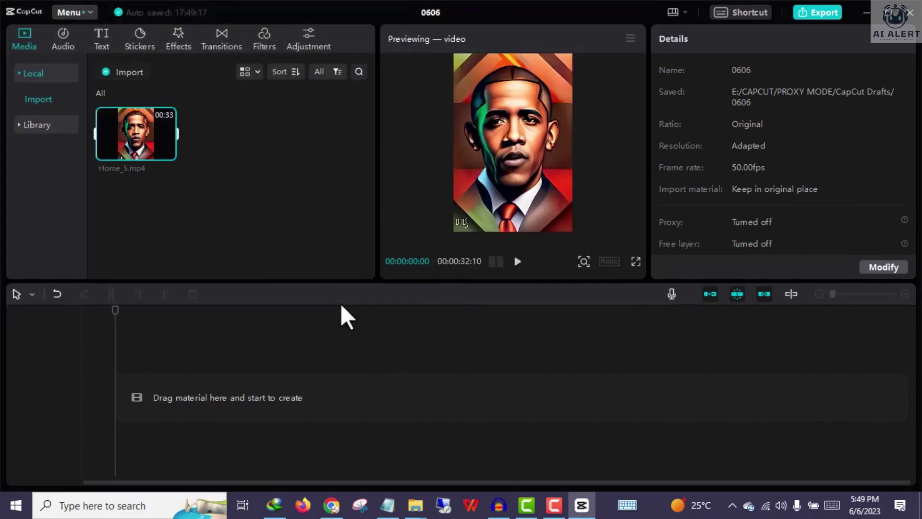
left_click_drag(144, 139, 137, 409)
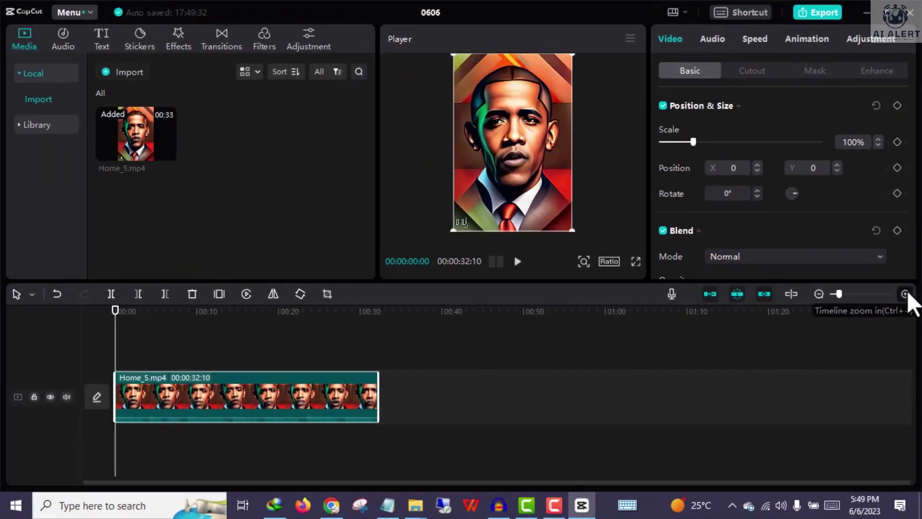
left_click(905, 294)
left_click(905, 294)
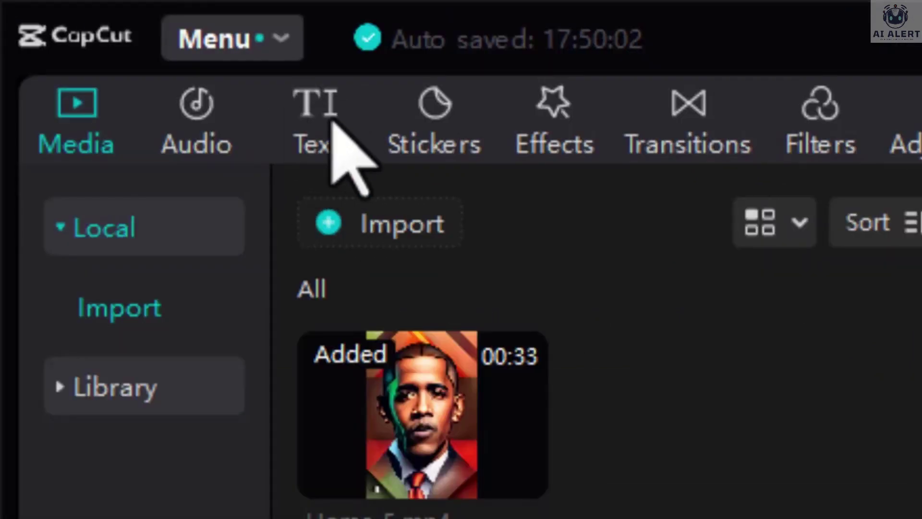
Generate English auto captions from the clip's speech
left_click(333, 158)
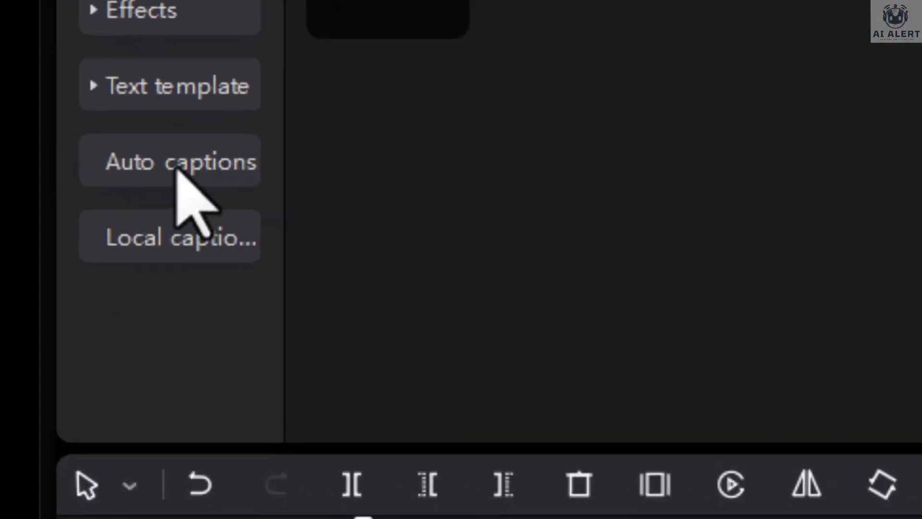
left_click(192, 173)
left_click(230, 238)
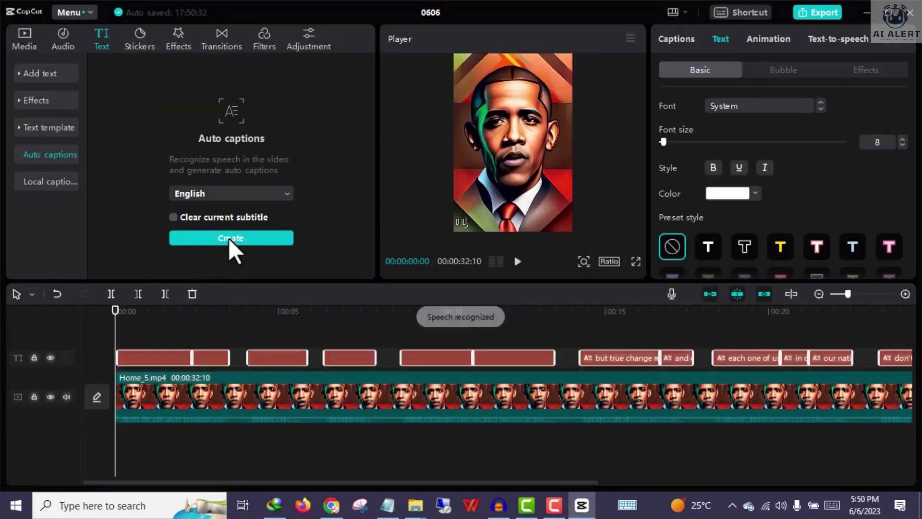
Check the captions around 19 and 27 seconds in the full-screen preview
left_click(492, 379)
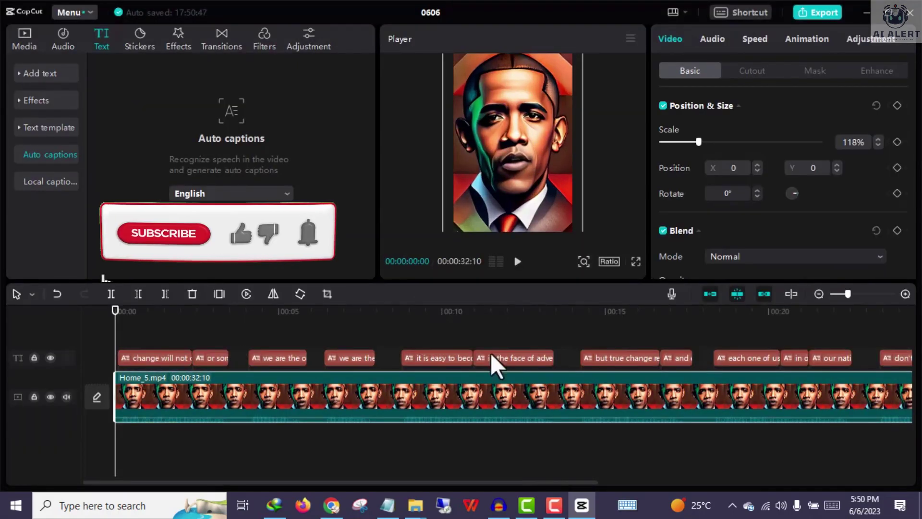
left_click_drag(113, 351, 746, 362)
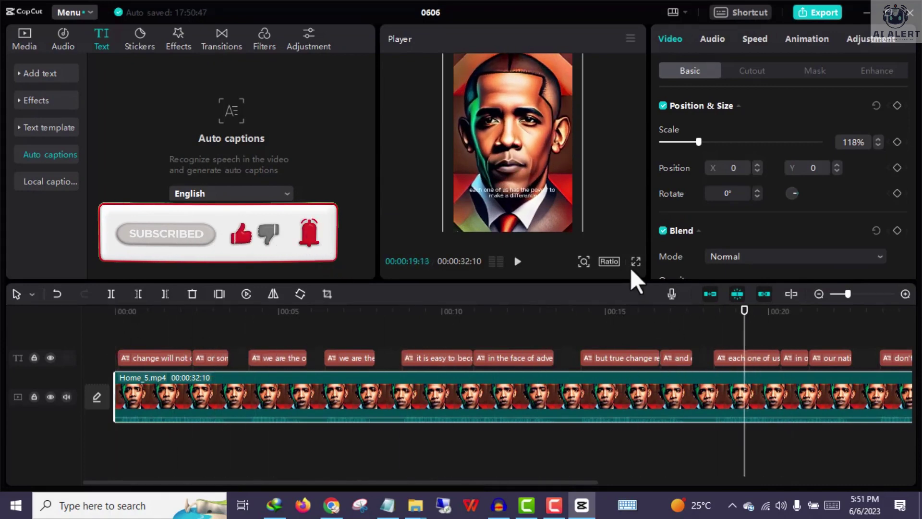
left_click(636, 262)
left_click(584, 457)
left_click_drag(615, 457, 442, 456)
key("Escape")
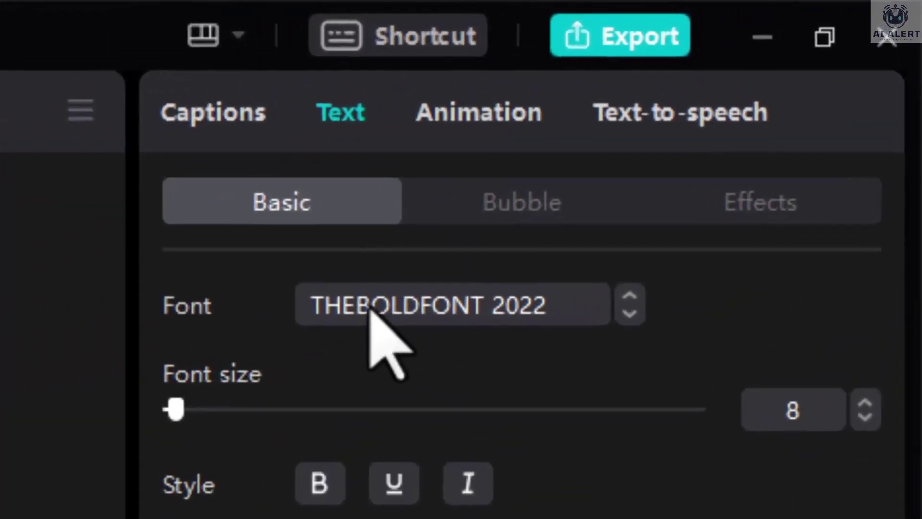
Set the caption font to THEBOLDFONT 2022 and check it in full-screen preview
left_click(603, 179)
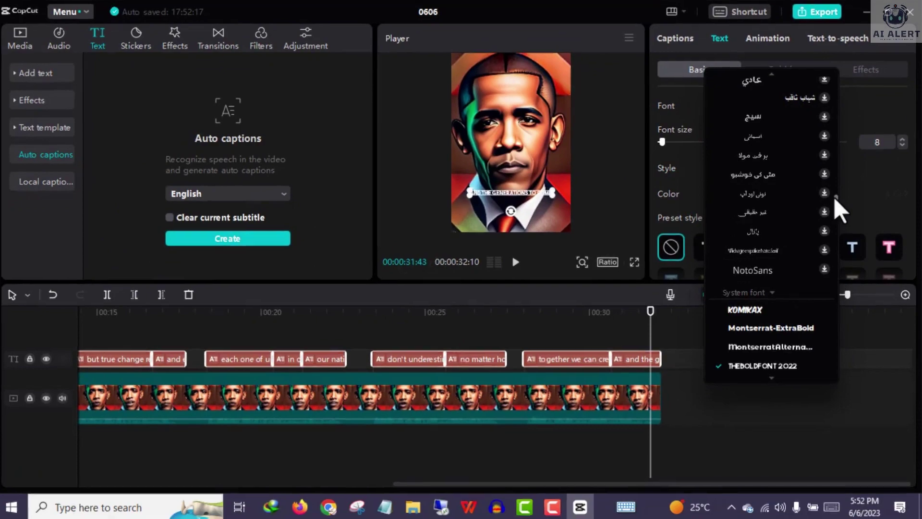
left_click_drag(836, 198, 836, 77)
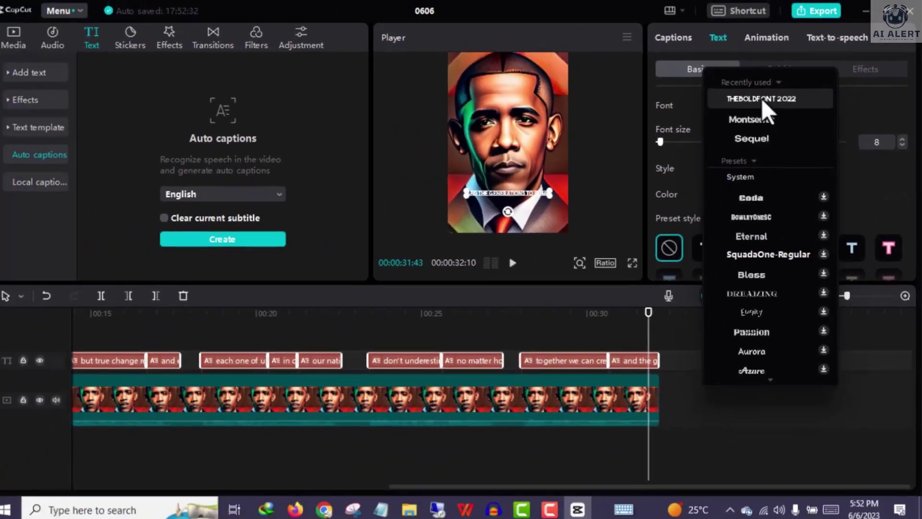
left_click(762, 99)
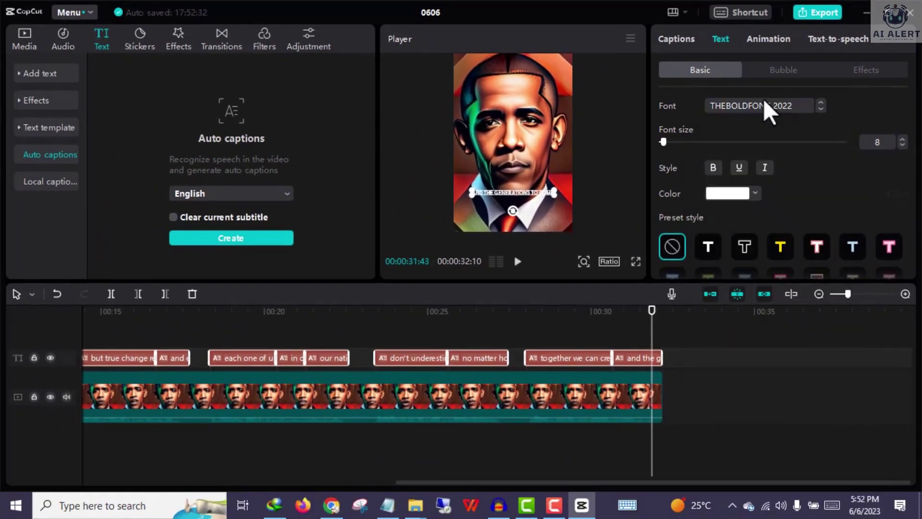
left_click(636, 262)
mouse_move(434, 469)
left_mouse_down()
mouse_move(575, 472)
mouse_move(418, 478)
mouse_move(457, 466)
mouse_move(442, 469)
left_mouse_up()
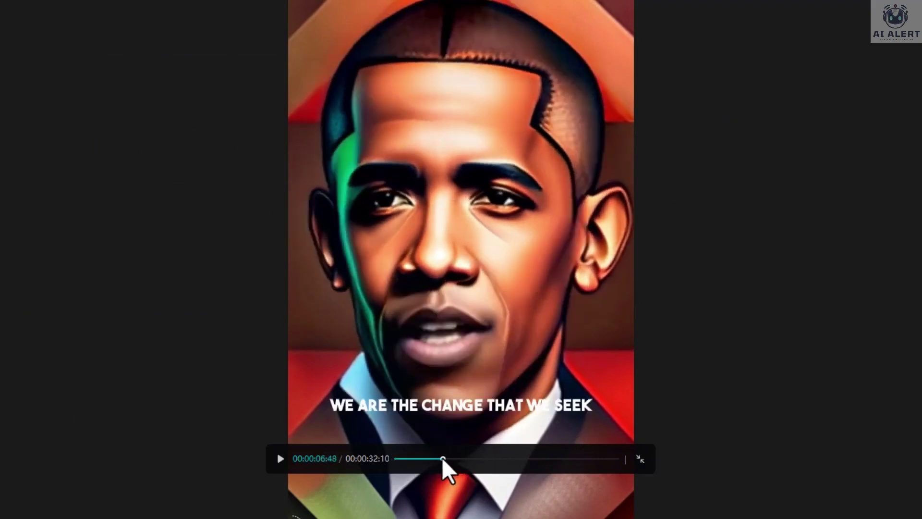
key("Escape")
Apply the outlined white preset, with black stroke thickness 40 and shadow enabled
scroll(711, 192, "down", 1)
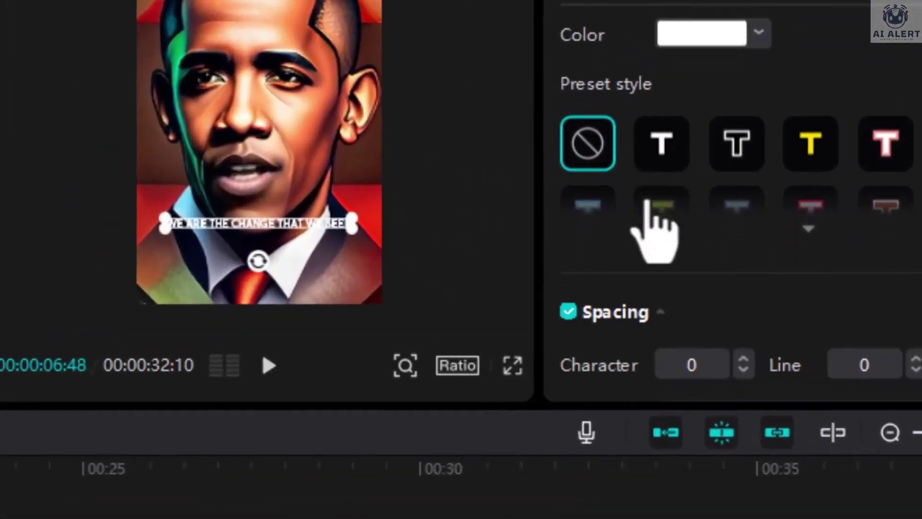
scroll(653, 182, "down", 1)
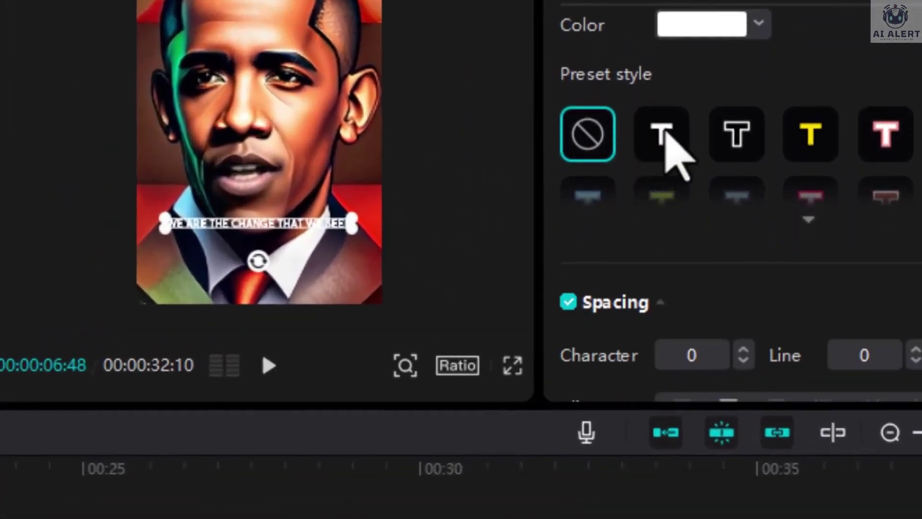
left_click(672, 149)
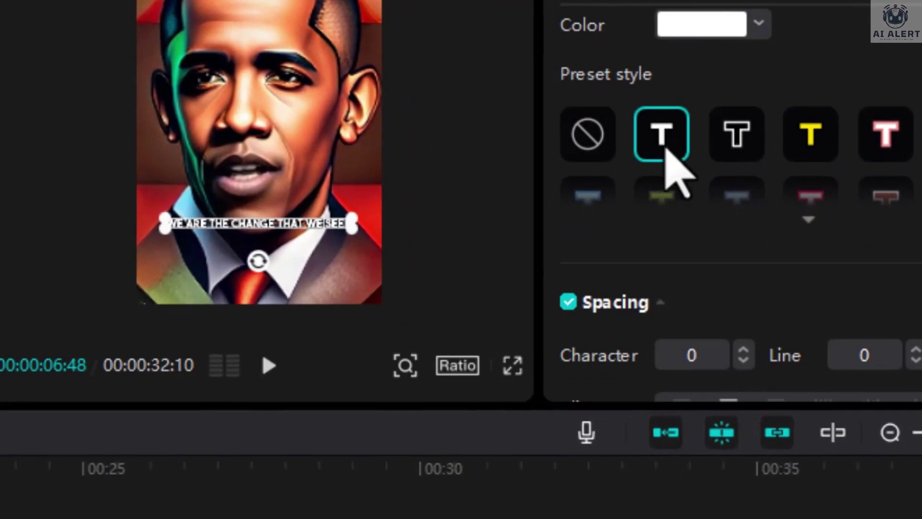
scroll(711, 307, "down", 2)
scroll(708, 315, "down", 5)
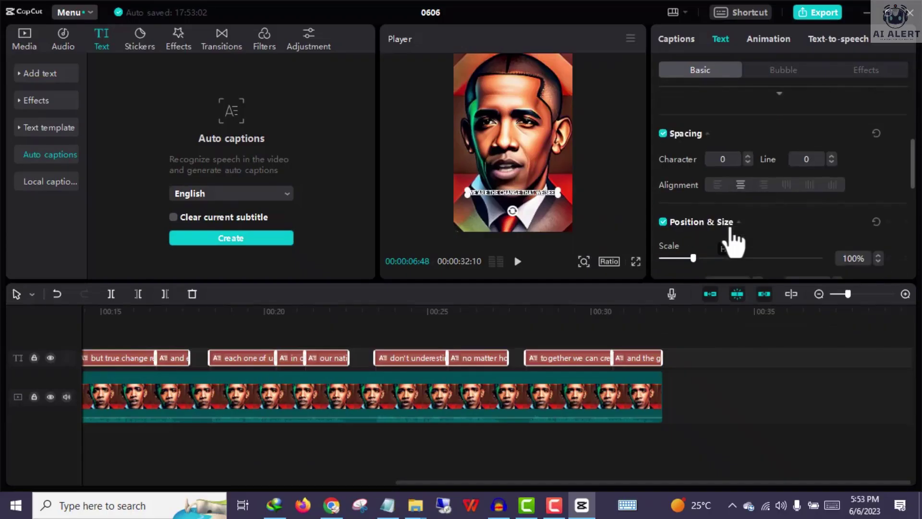
scroll(718, 237, "down", 5)
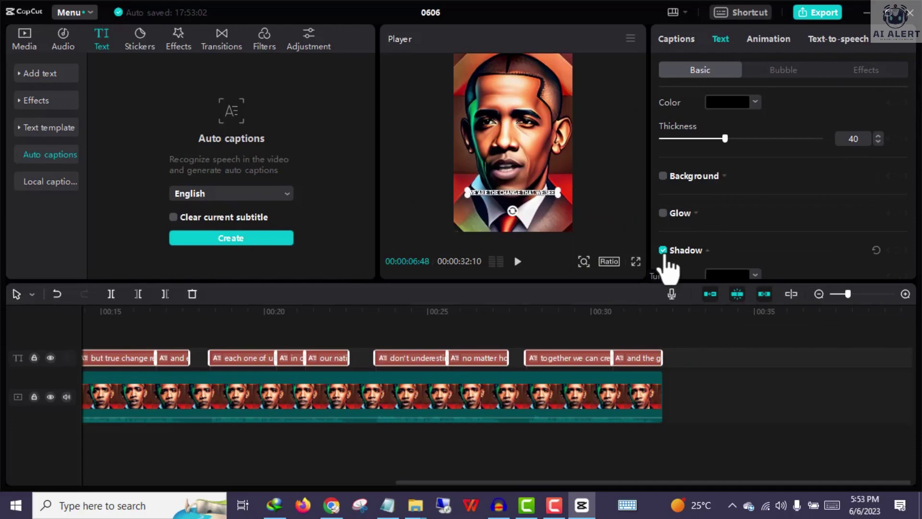
Preview the styled captions full screen around 21 seconds
left_click(636, 262)
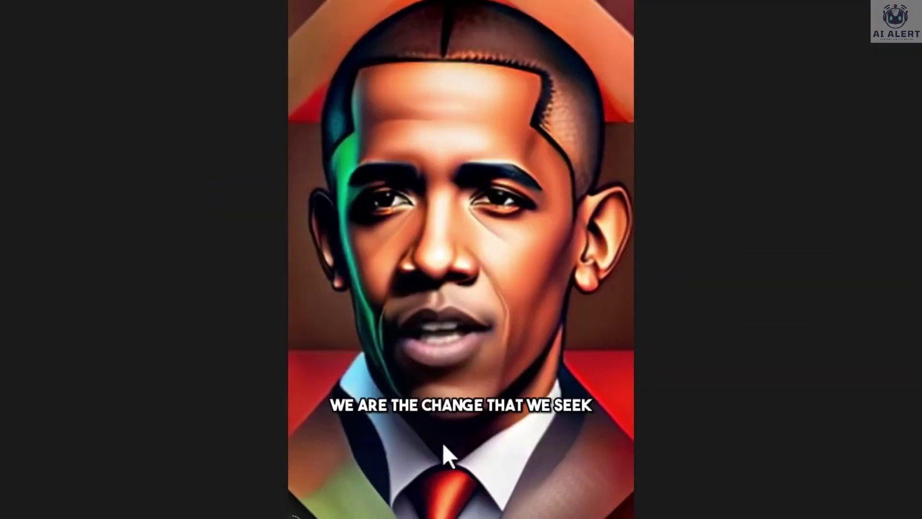
mouse_move(445, 458)
left_mouse_down()
mouse_move(588, 461)
mouse_move(439, 460)
left_mouse_up()
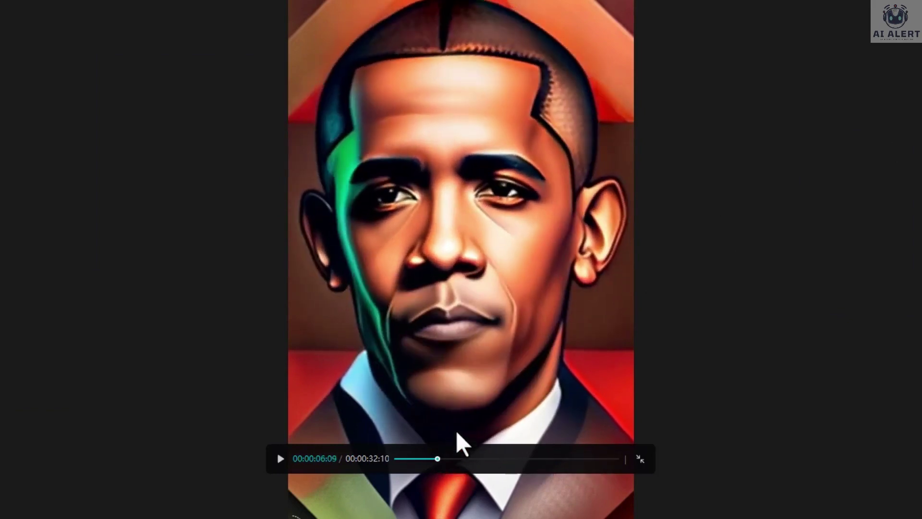
key("Escape")
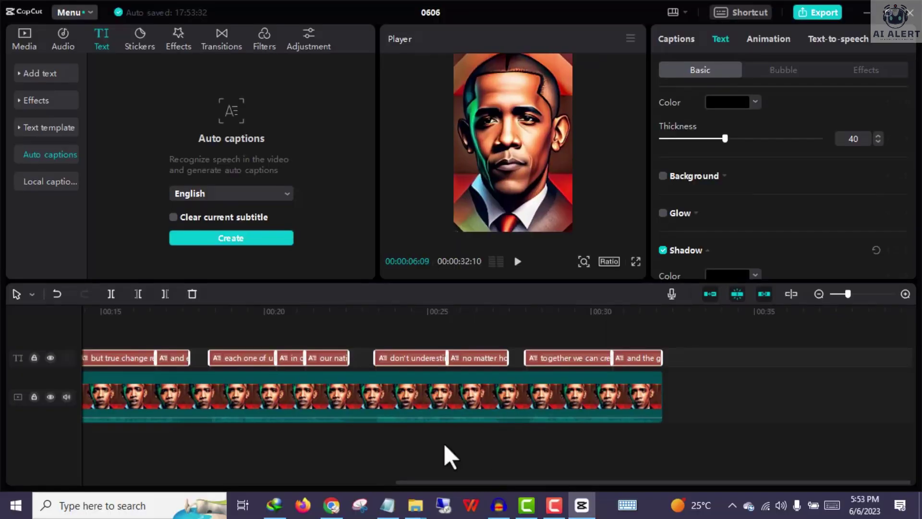